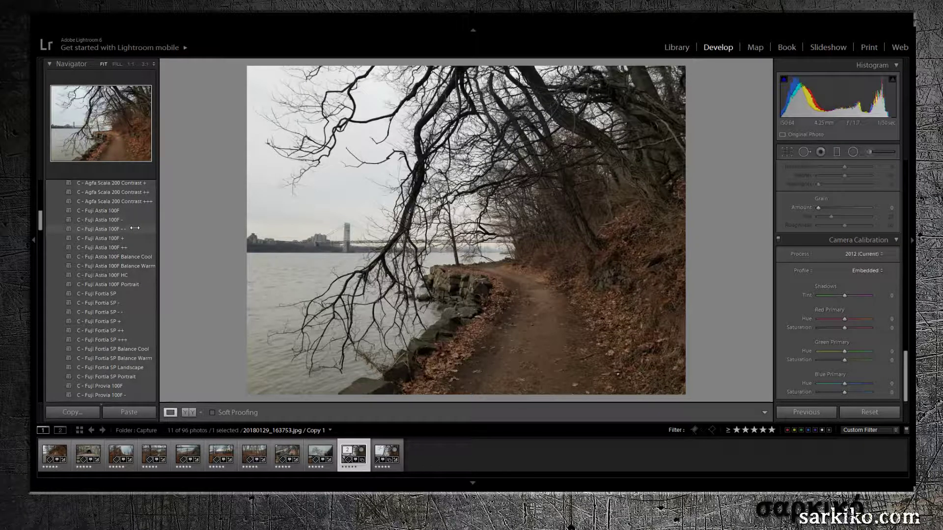
# Apply the C - Fuji Astia 100F - - preset from the VSCO Film 04 Canon group to the photo.
pyautogui.scroll(2, 141, 230)
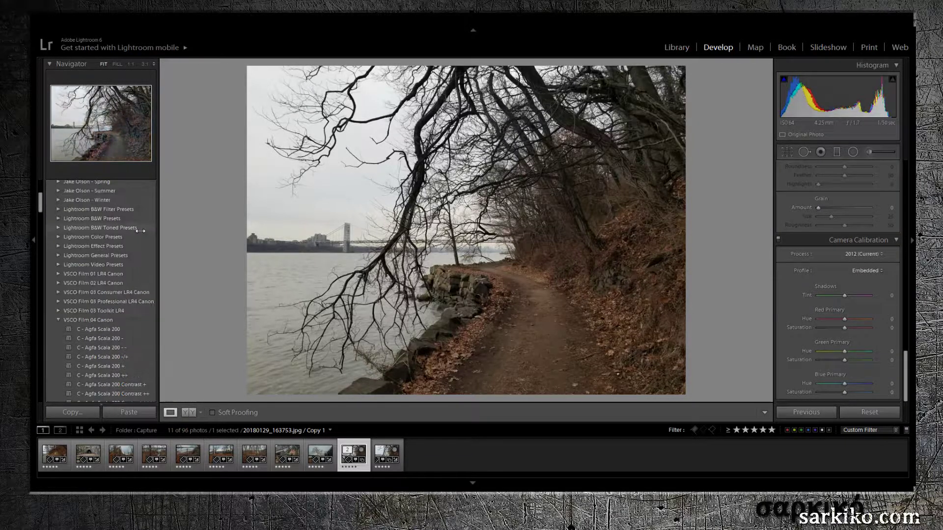
pyautogui.scroll(2, 130, 301)
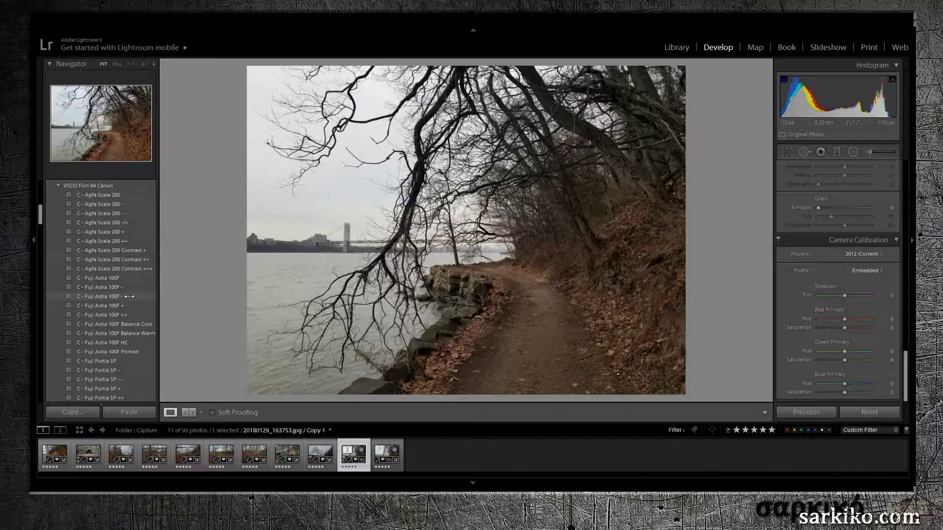
pyautogui.click(129, 296)
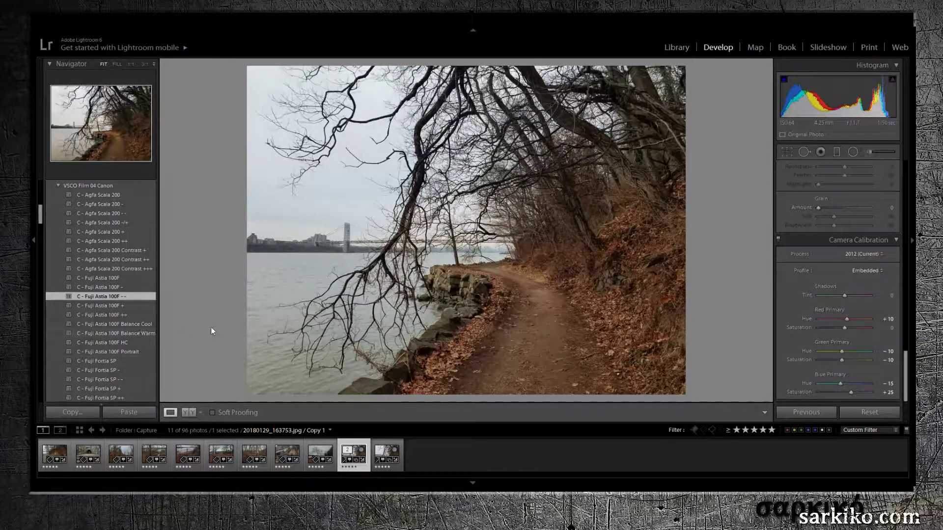
pyautogui.scroll(15, 875, 217)
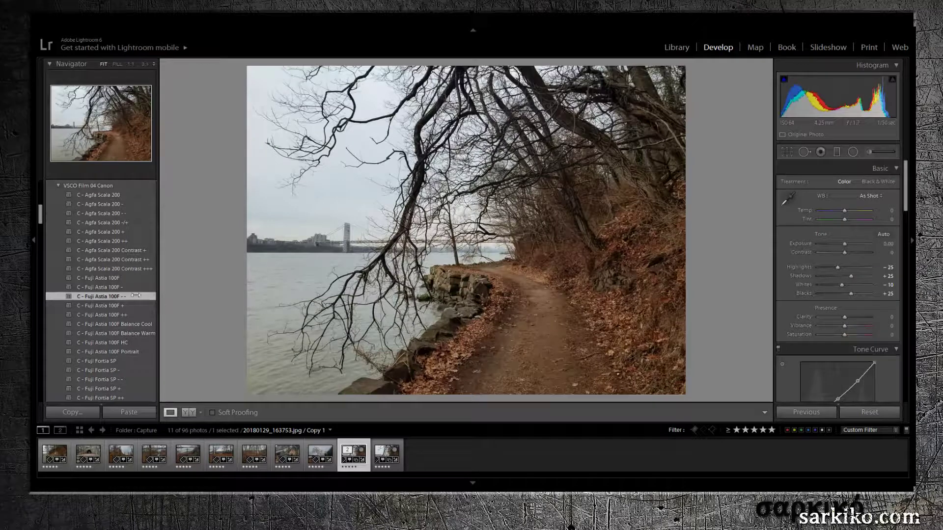
# Compare the photo before and after the Fuji Astia preset using its edit history, ending on the preset state.
pyautogui.scroll(-5, 146, 272)
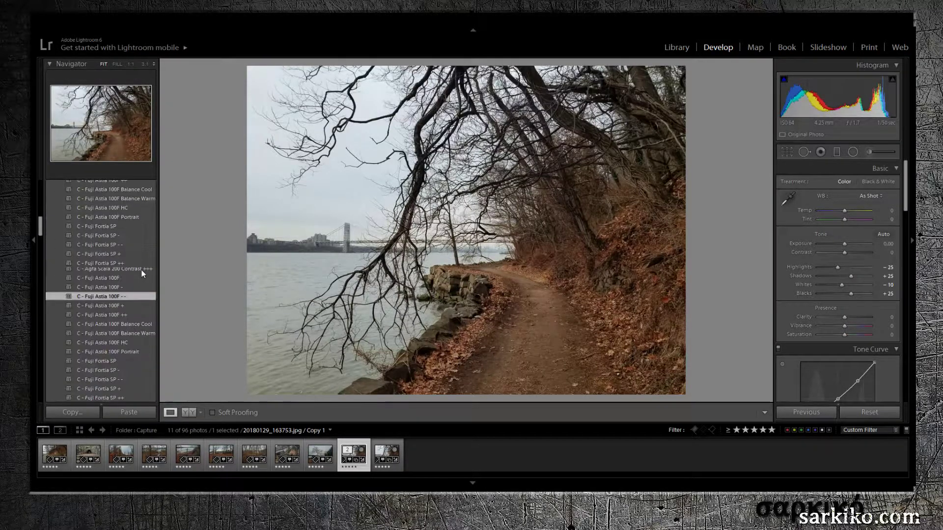
pyautogui.scroll(-5, 139, 293)
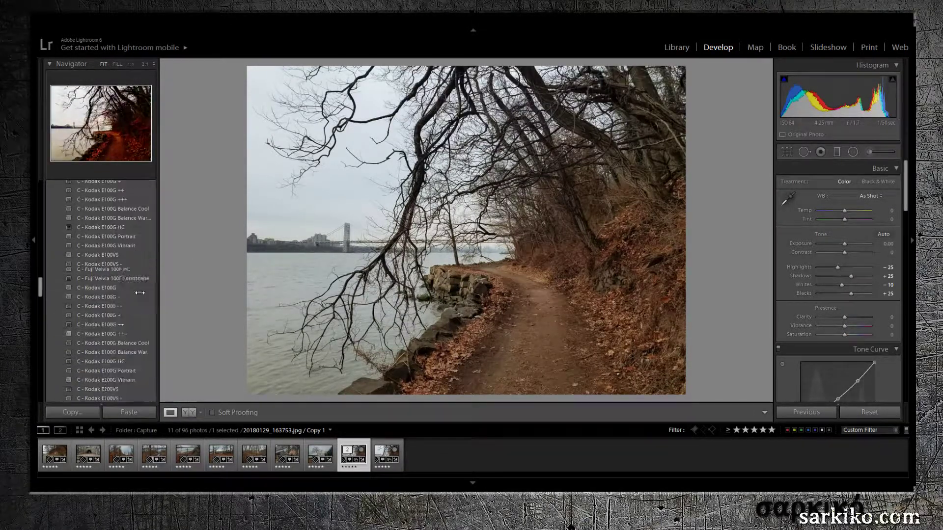
pyautogui.scroll(-10, 140, 292)
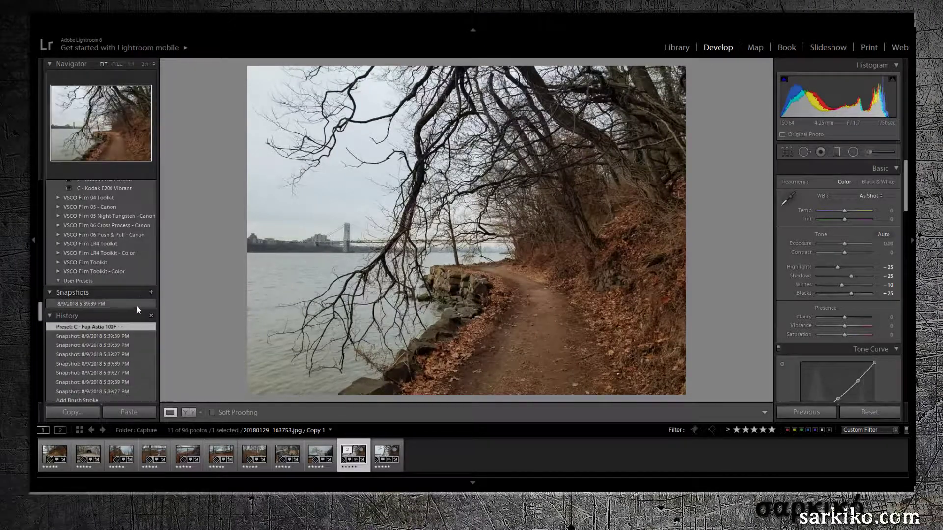
pyautogui.click(137, 337)
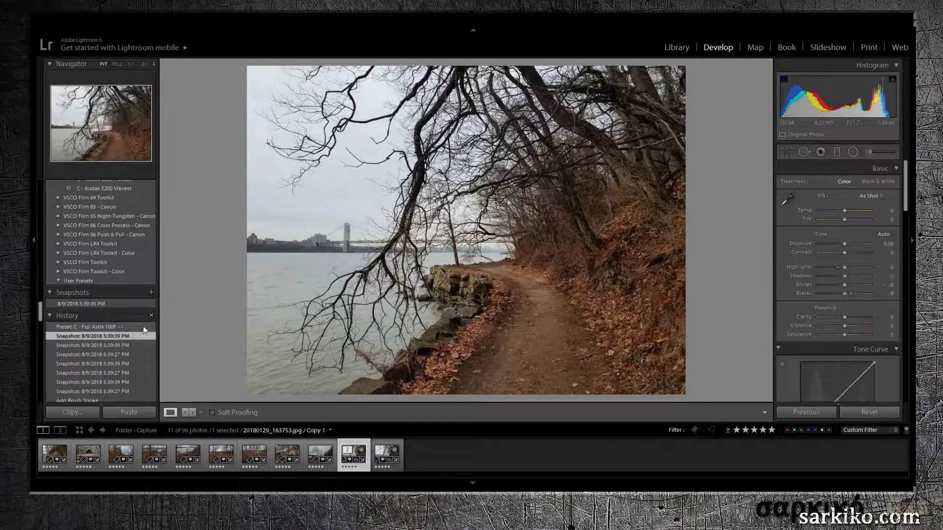
pyautogui.click(143, 326)
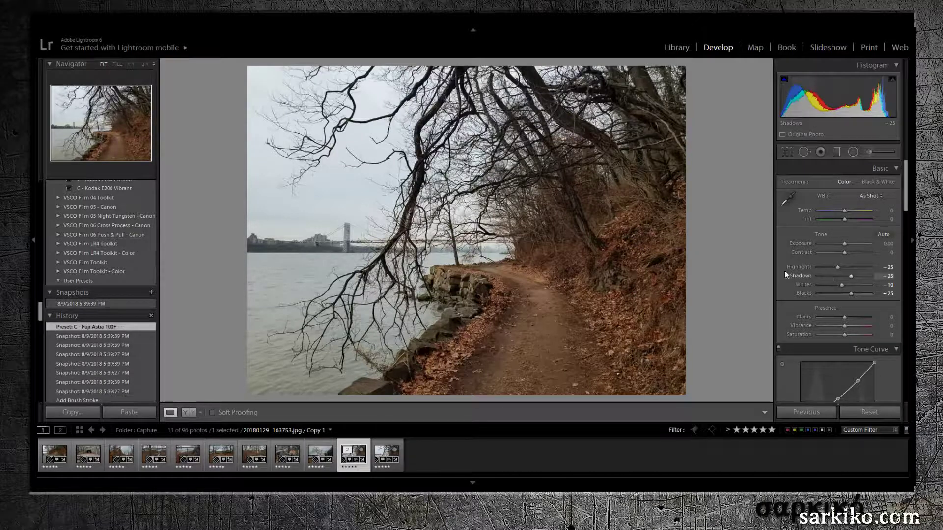
# Set Highlights to -73, Shadows to +65, Whites to -3, Blacks to +22, Clarity to +26, Vibrance to +29 and Saturation to +8.
pyautogui.click(33, 242)
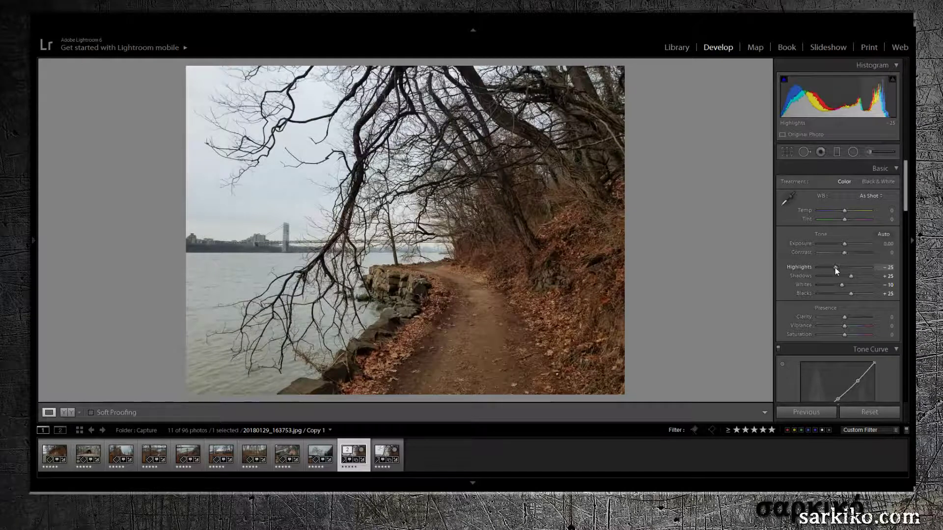
pyautogui.moveTo(835, 267); pyautogui.dragTo(862, 276)
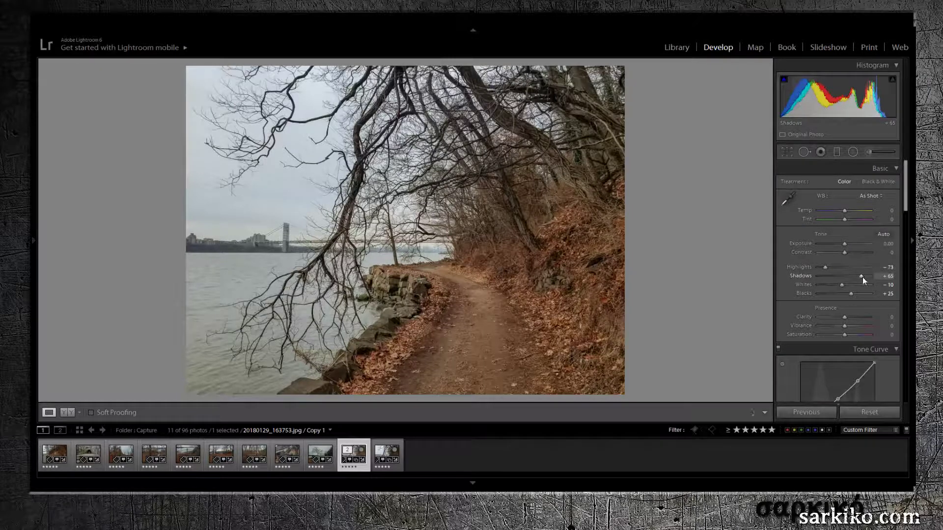
pyautogui.moveTo(843, 282); pyautogui.dragTo(851, 297)
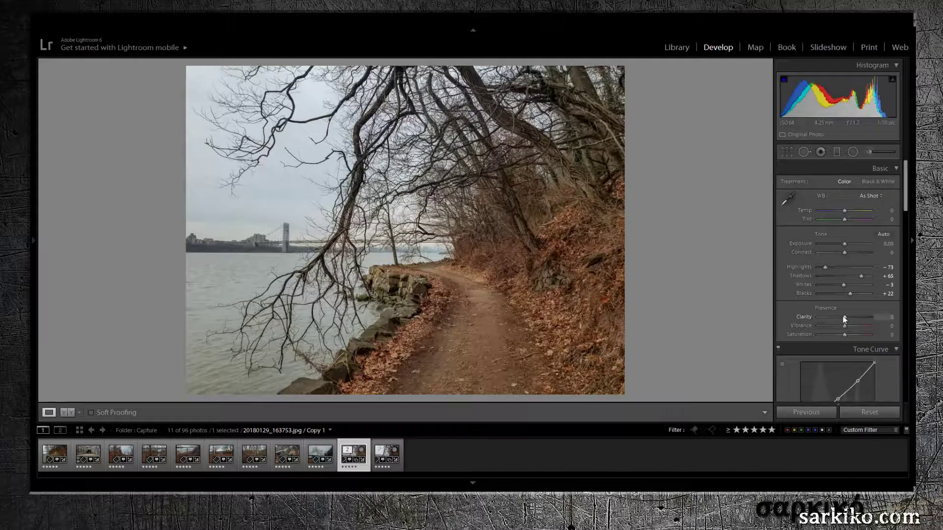
pyautogui.moveTo(847, 317); pyautogui.dragTo(853, 325)
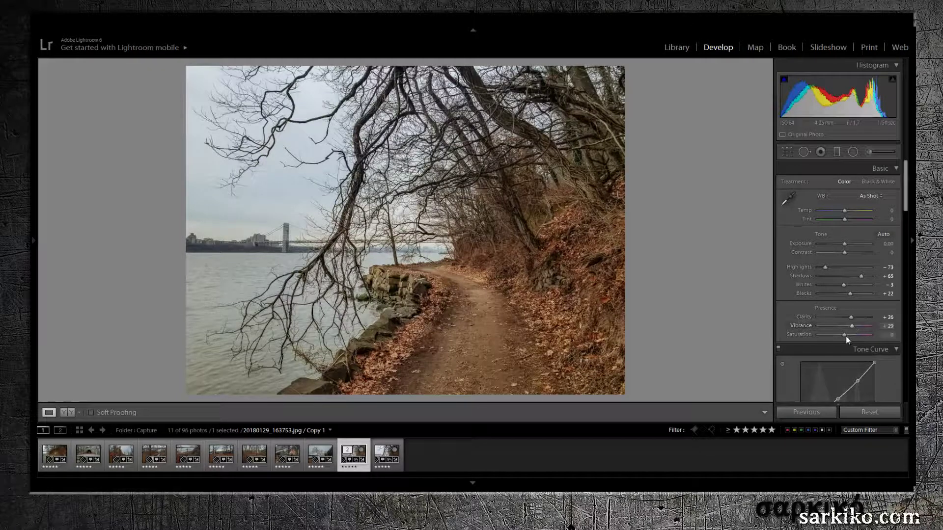
pyautogui.moveTo(845, 337); pyautogui.dragTo(847, 337)
# Crop the photo to a 4 x 5 / 8 x 10 aspect ratio, shifting the frame to trim mostly the hillside edge.
pyautogui.click(785, 152)
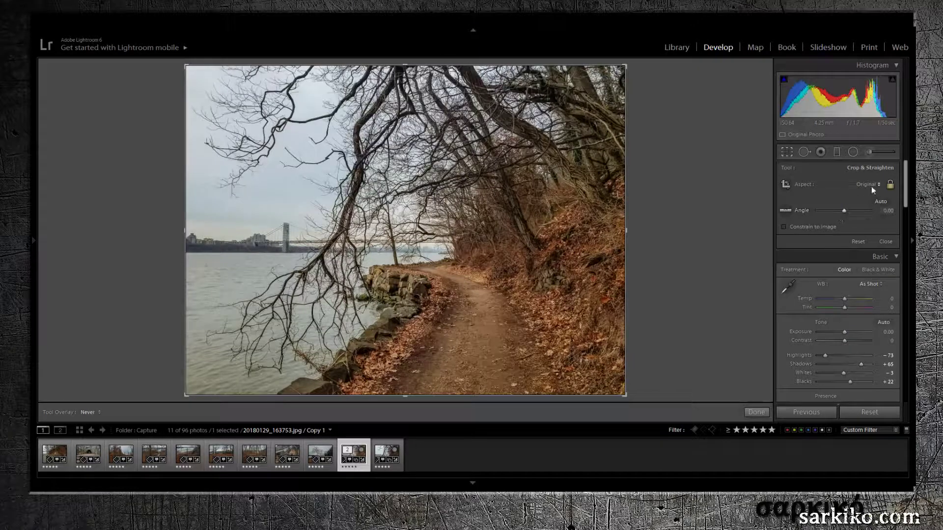
pyautogui.click(849, 243)
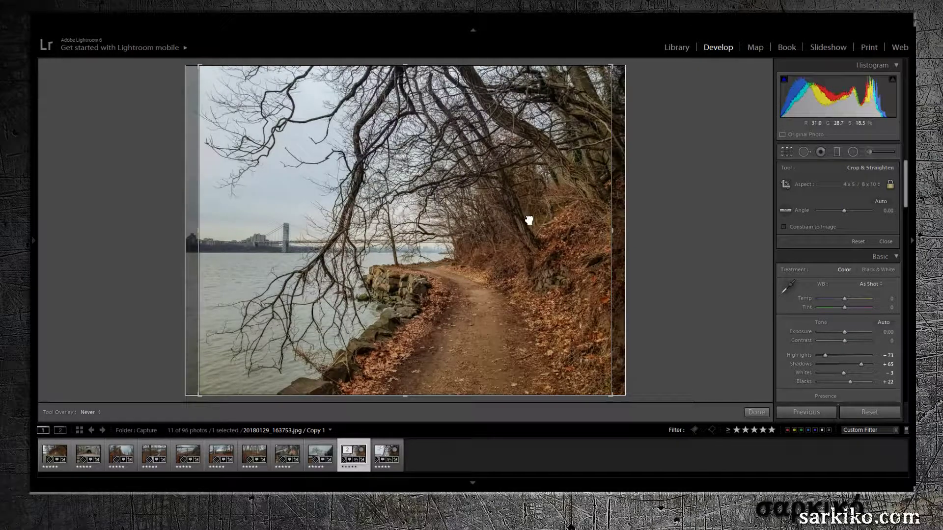
pyautogui.moveTo(531, 220); pyautogui.dragTo(539, 221)
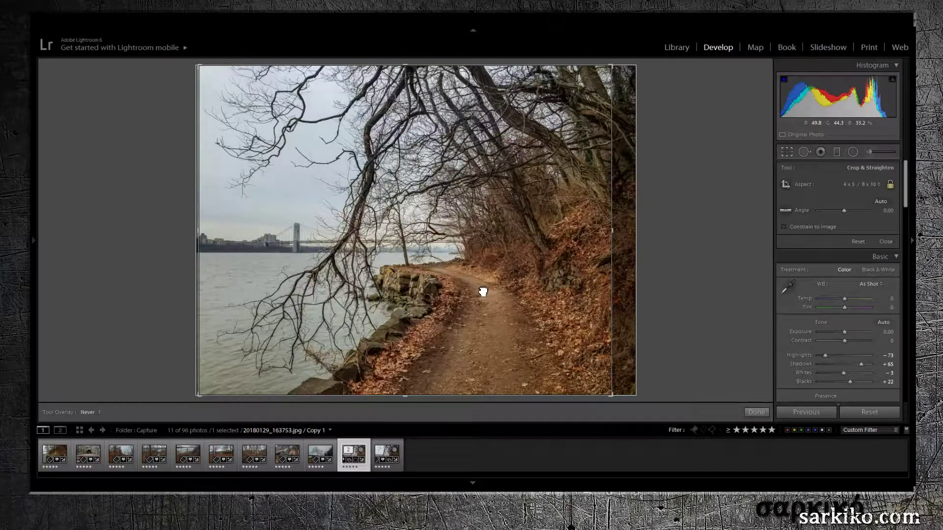
pyautogui.moveTo(483, 292); pyautogui.dragTo(481, 292)
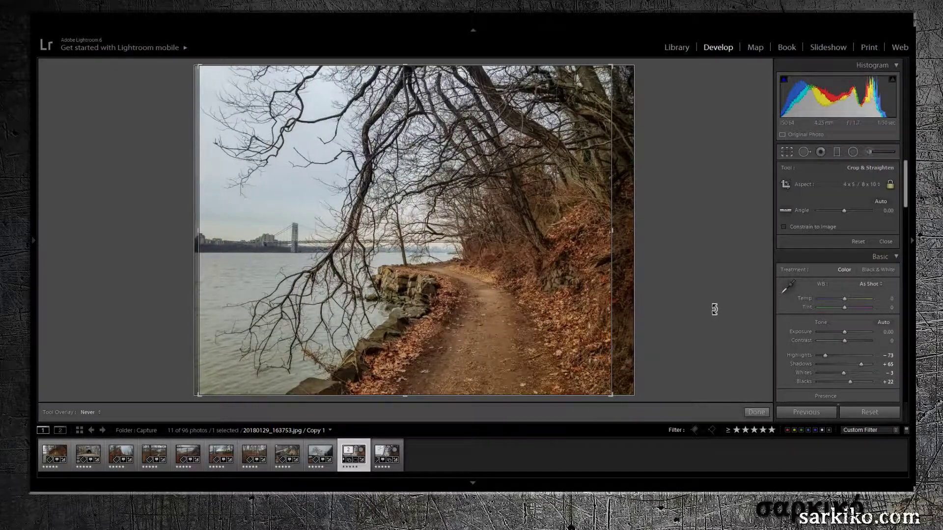
pyautogui.press('Return')
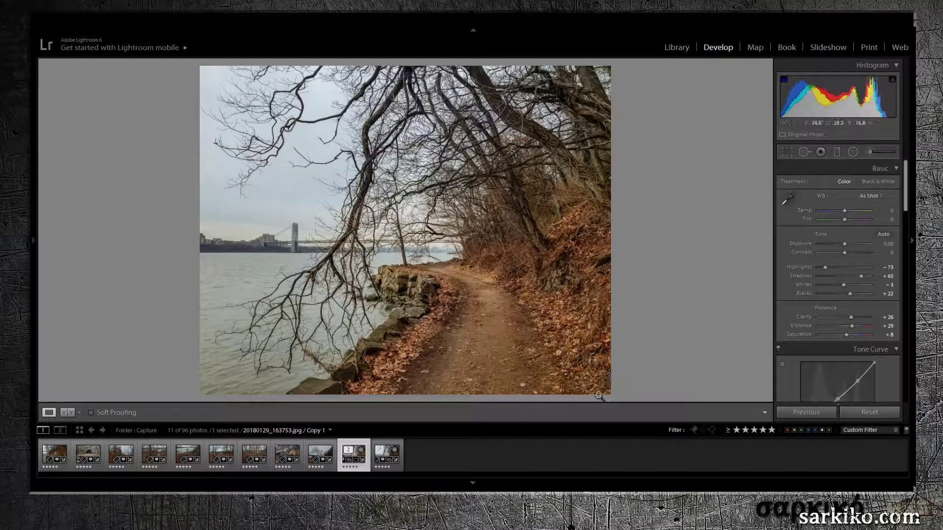
# Add a Highlight Priority post-crop vignette with an Amount of -26.
pyautogui.scroll(-3, 864, 317)
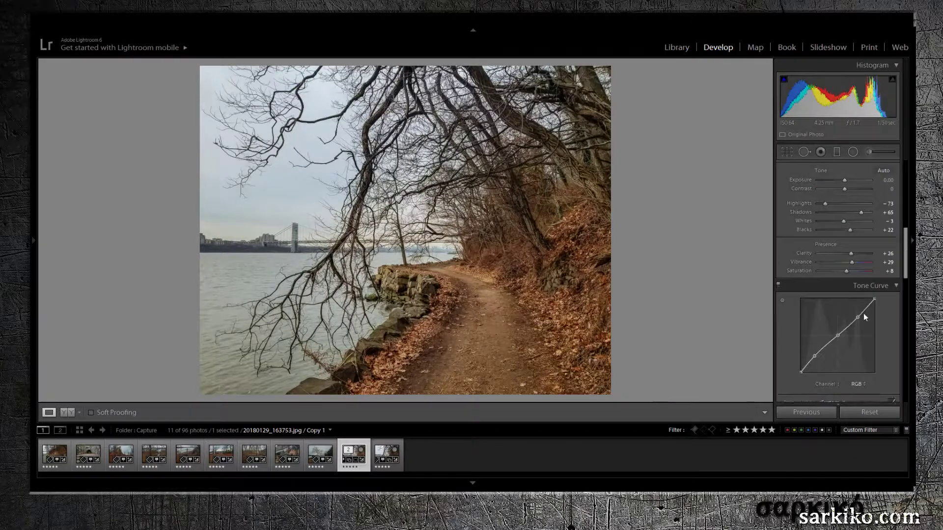
pyautogui.scroll(-10, 864, 317)
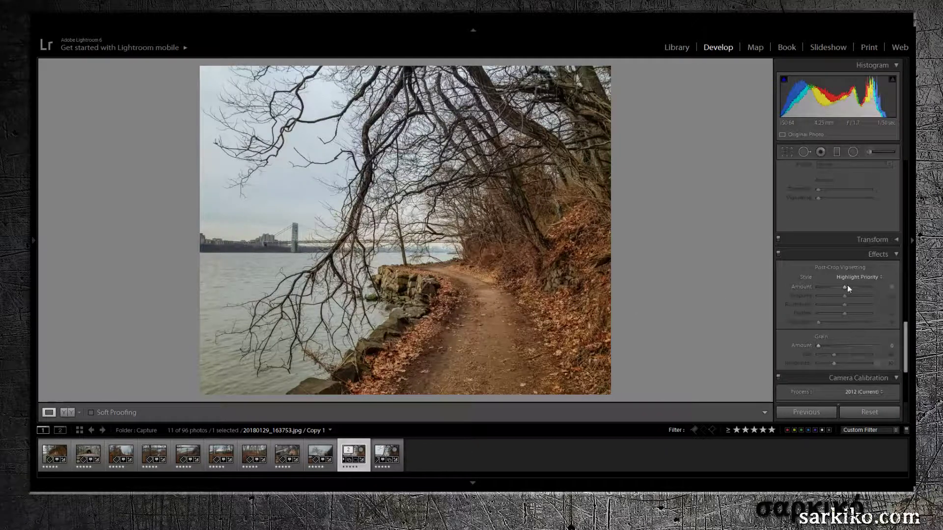
pyautogui.moveTo(844, 286); pyautogui.dragTo(838, 286)
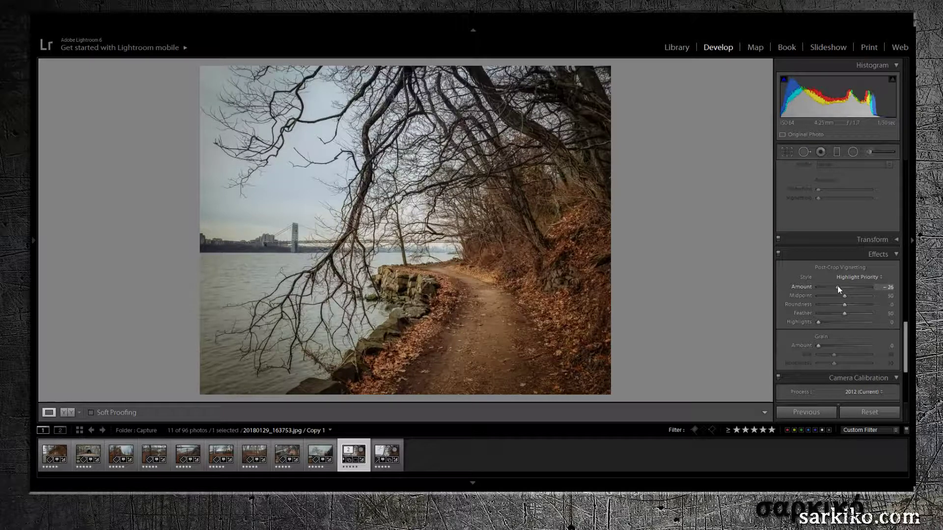
# Paint a Dodge brush adjustment with Exposure 0.75 along the middle of the dirt path, using brush sizes 6 and 5.
pyautogui.scroll(15, 845, 272)
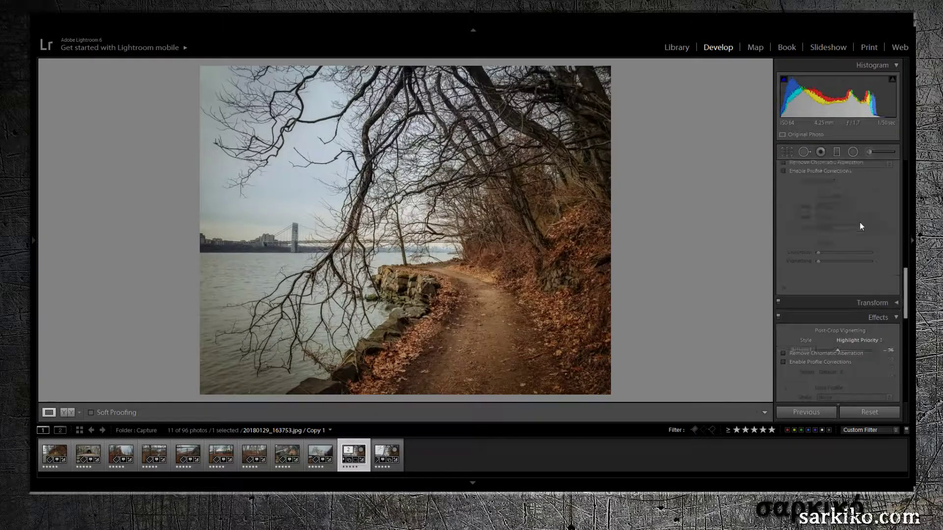
pyautogui.click(868, 153)
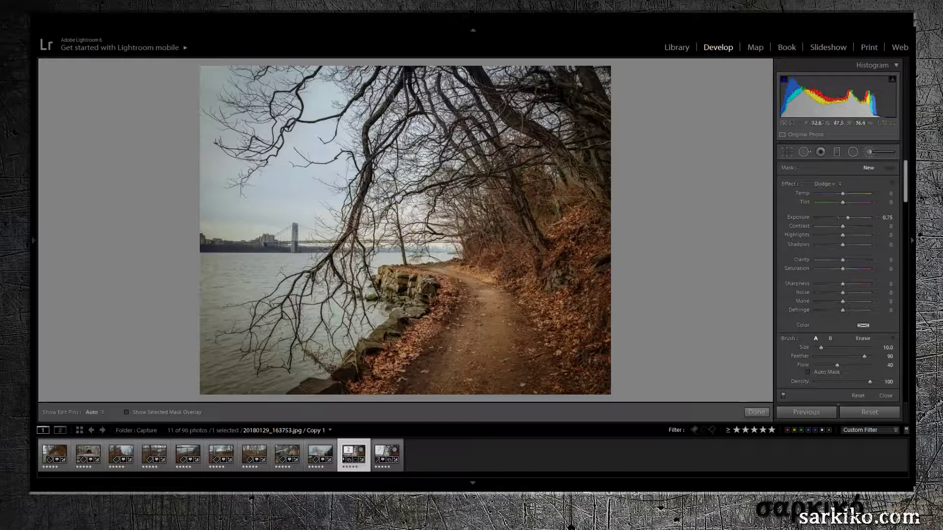
pyautogui.scroll(-4, 475, 286)
pyautogui.press('h')
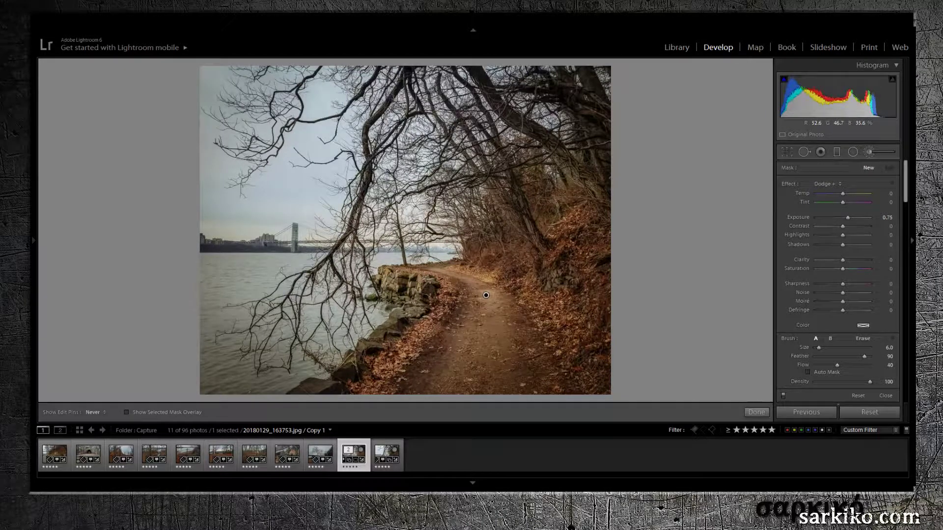
pyautogui.click(486, 295)
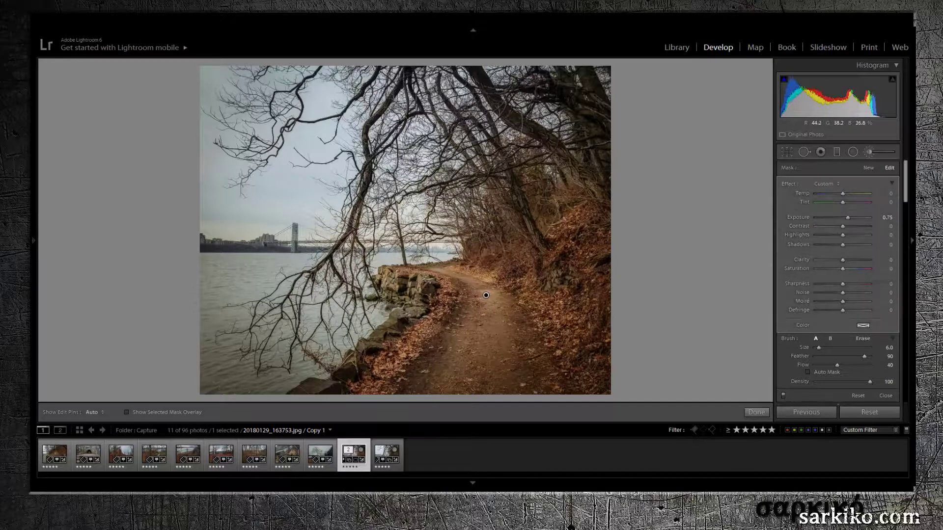
pyautogui.press('[')
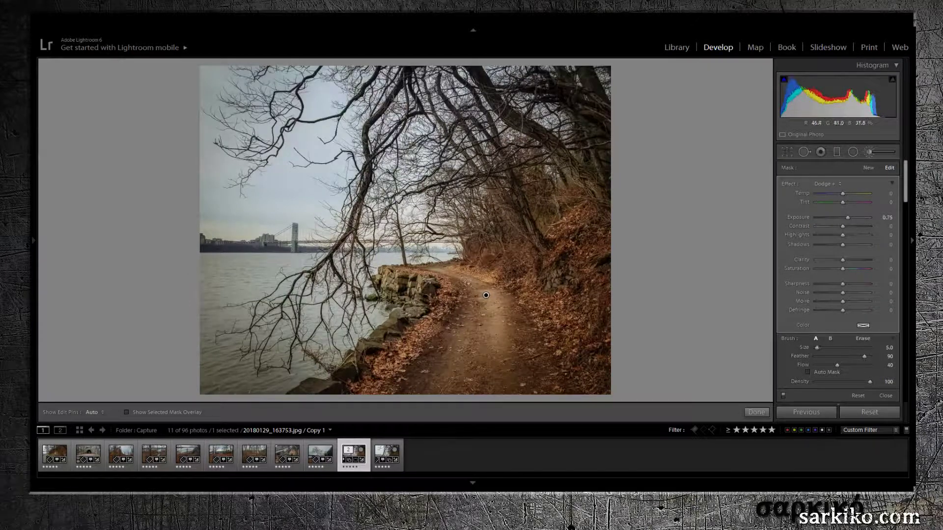
pyautogui.moveTo(437, 269)
pyautogui.mouseDown()
pyautogui.moveTo(451, 274)
pyautogui.moveTo(441, 267)
pyautogui.mouseUp()
# Enlarge the adjustment brush up to size 13 and extend the dodging across more of the dirt path.
pyautogui.press('h')
pyautogui.press('h')
pyautogui.press(']')
pyautogui.press(']')
pyautogui.press(']')
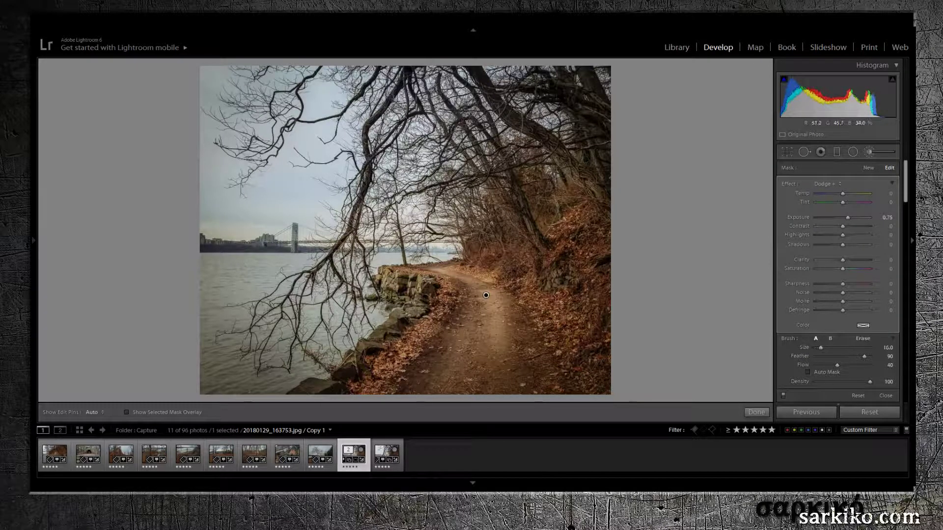
pyautogui.press('h')
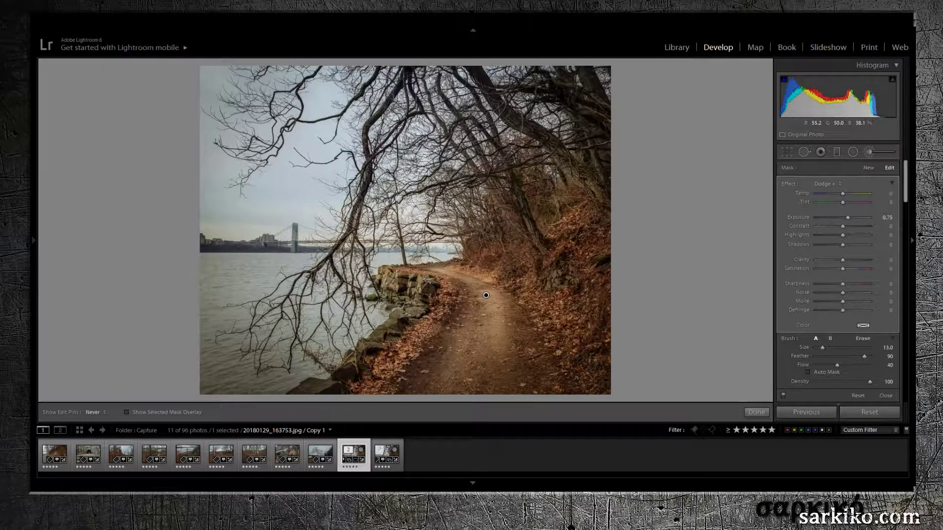
pyautogui.press('h')
# Reduce the brush to size 2 and down to 1, and dodge the tree trunks on the hillside.
pyautogui.press('[')
pyautogui.press('[')
pyautogui.press('[')
pyautogui.press('[')
pyautogui.press('[')
pyautogui.press('[')
pyautogui.press('[')
pyautogui.press('[')
pyautogui.press('h')
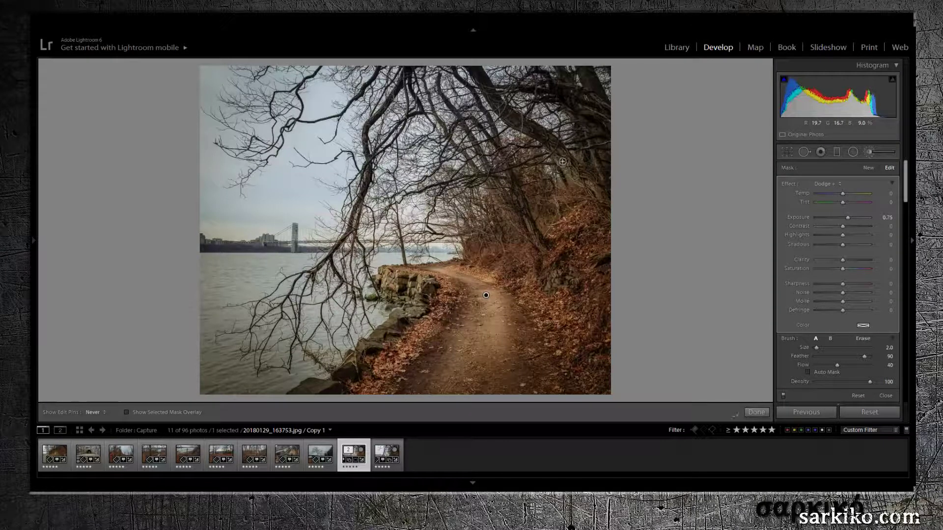
pyautogui.press('h')
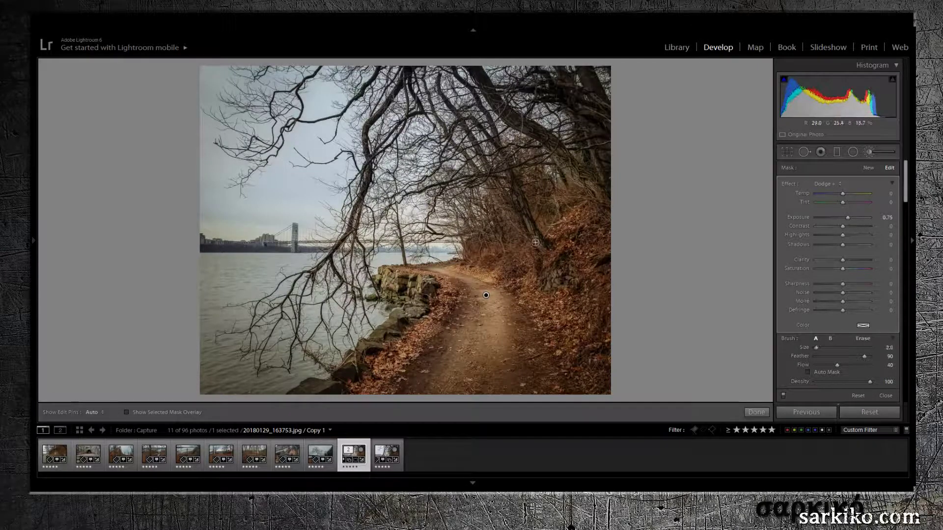
pyautogui.press('[')
pyautogui.press('h')
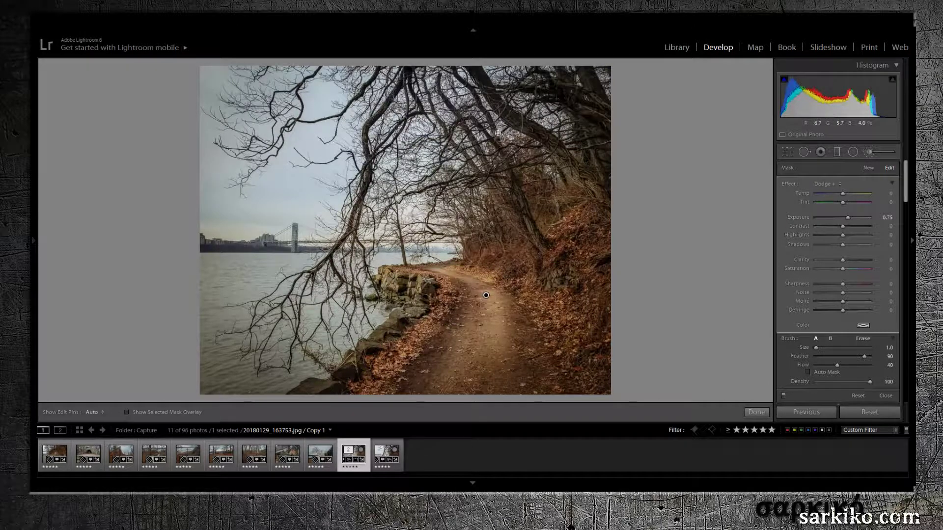
# Dodge the large branch hanging over the water and the neighbouring limbs with a size 1 brush.
pyautogui.press('h')
pyautogui.press('h')
pyautogui.press('h')
pyautogui.press('[')
pyautogui.press('[')
pyautogui.moveTo(375, 117)
pyautogui.mouseDown()
pyautogui.moveTo(366, 130)
pyautogui.moveTo(371, 175)
pyautogui.moveTo(345, 240)
pyautogui.mouseUp()
pyautogui.press('h')
pyautogui.press('h')
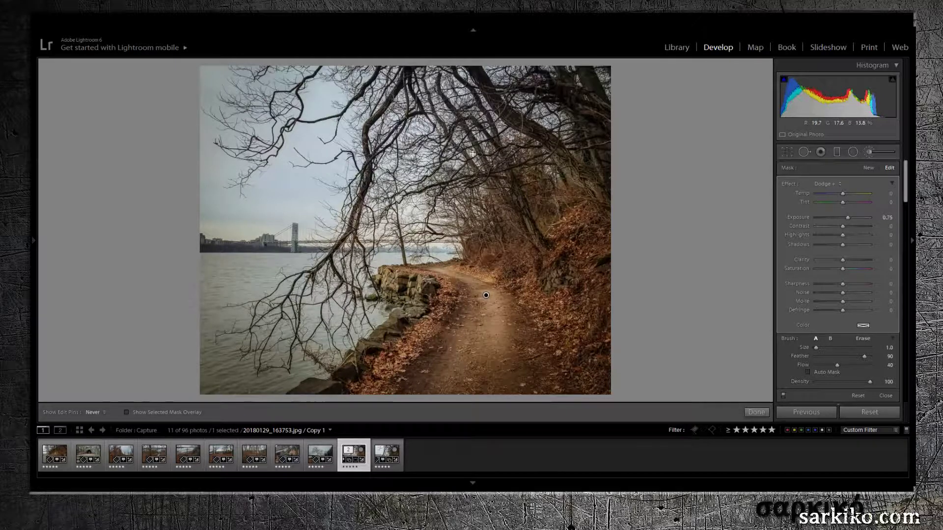
pyautogui.press('h')
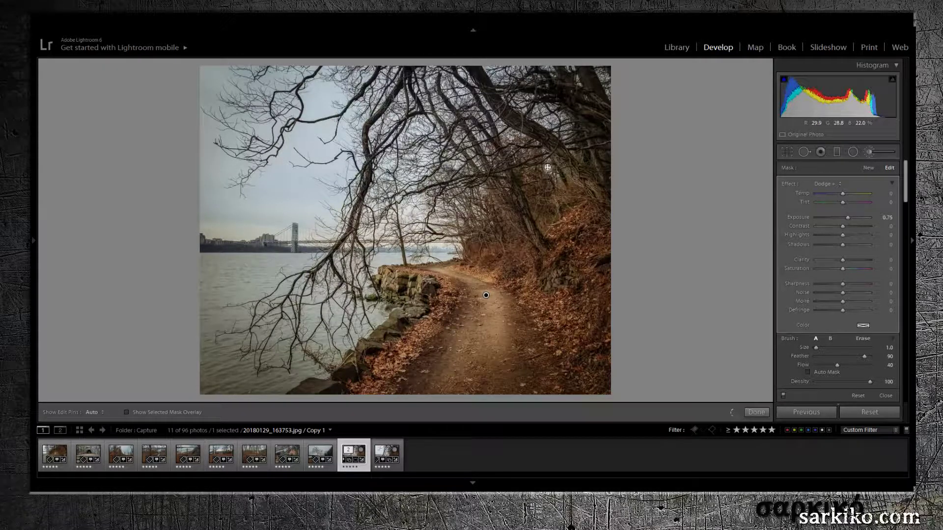
# Dodge the upper hillside around the tree trunks, using brush sizes 3 and 1.
pyautogui.press(']')
pyautogui.press(']')
pyautogui.press('h')
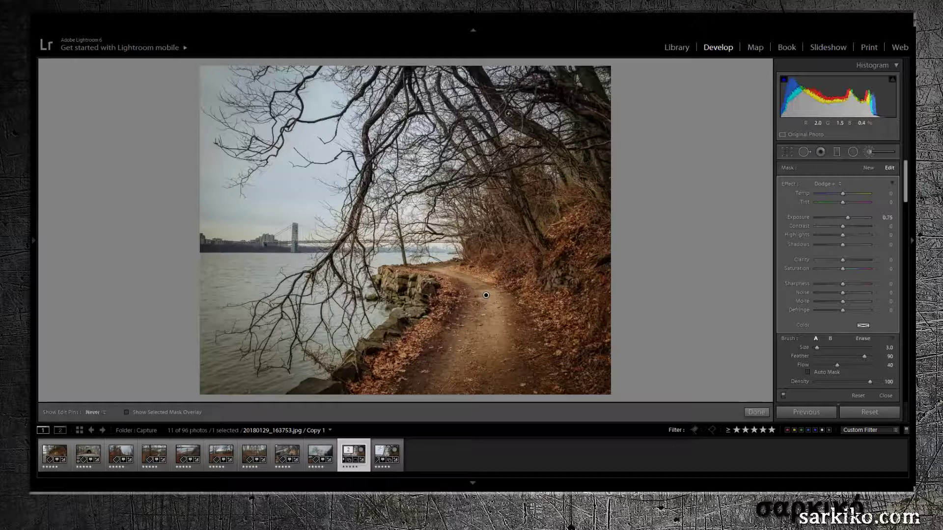
pyautogui.press('h')
pyautogui.press('[')
pyautogui.press('[')
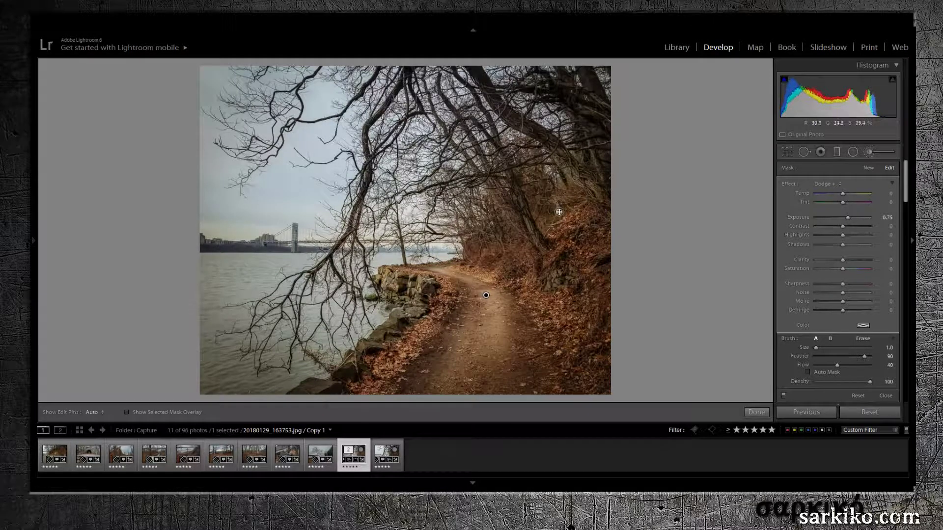
# Dodge the rock and leaf-covered slope beside the path with a size 2 brush, and preview the brush adjustments off and on.
pyautogui.press('h')
pyautogui.press(']')
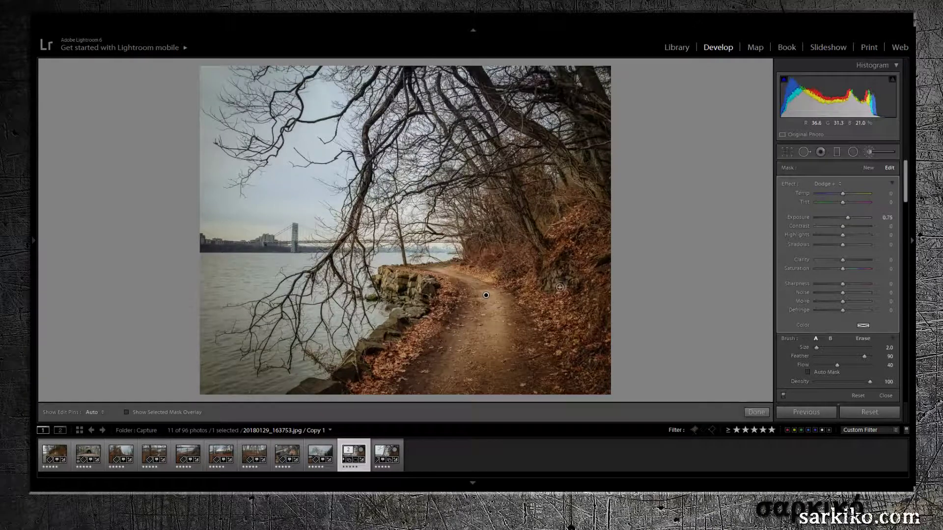
pyautogui.press('h')
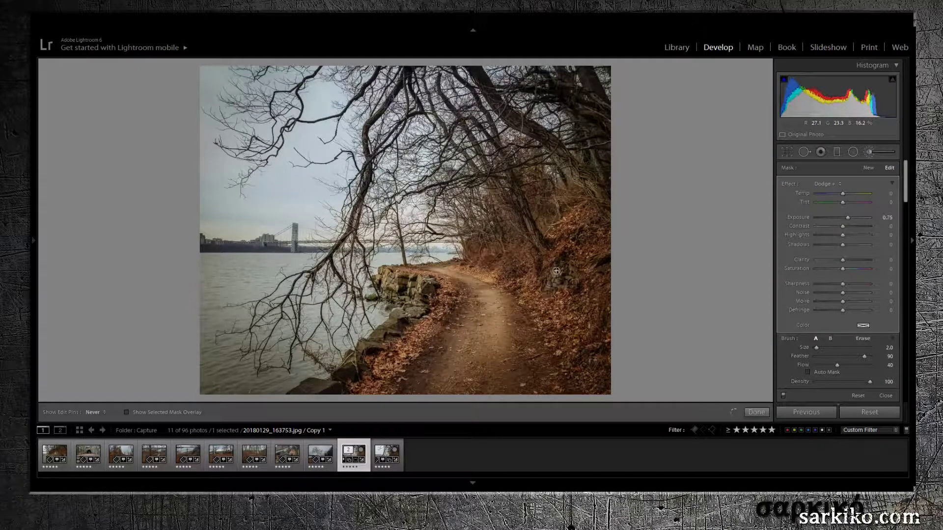
pyautogui.press('h')
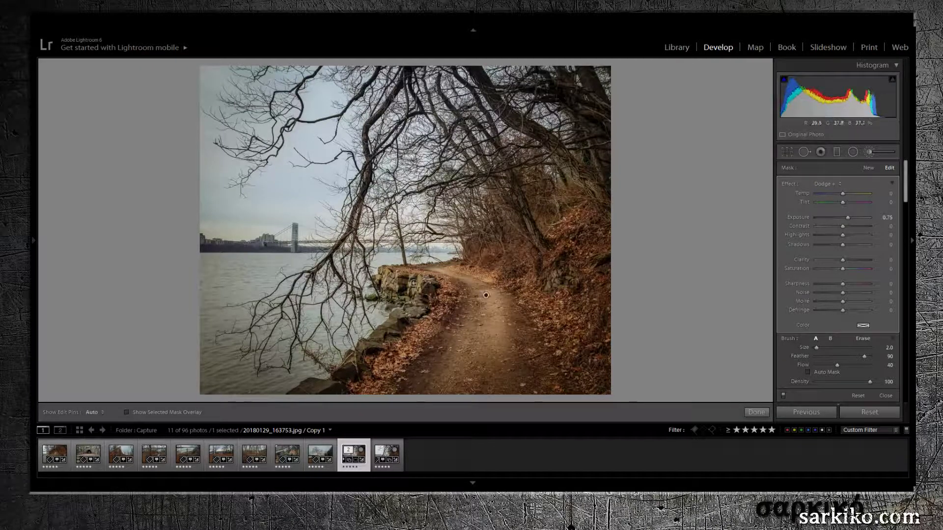
pyautogui.press('h')
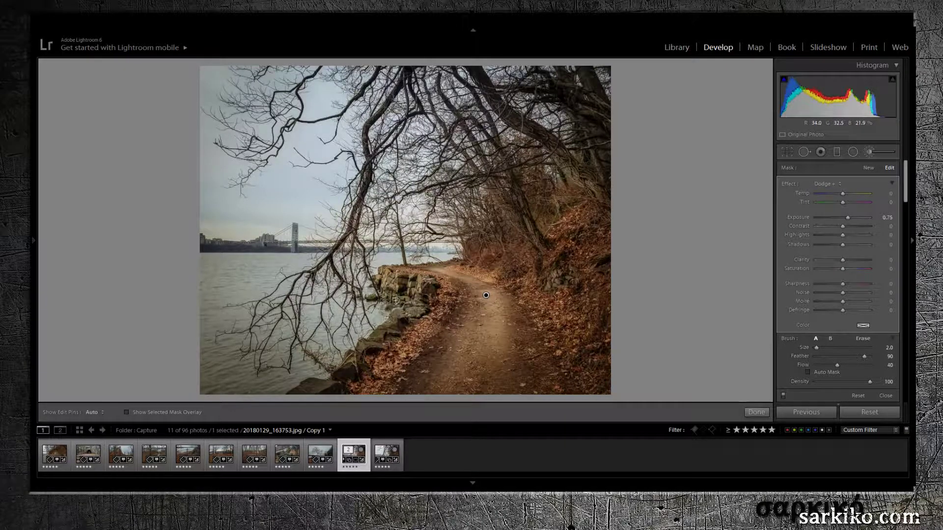
pyautogui.press('h')
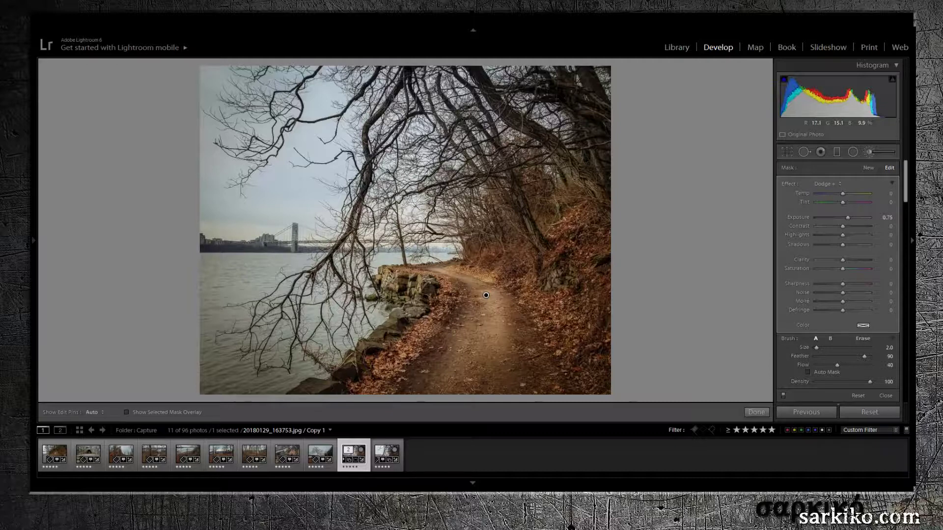
pyautogui.press('h')
pyautogui.press('h')
pyautogui.press('h')
pyautogui.click(782, 395)
pyautogui.click(783, 395)
# Erase parts of the dodge mask with a size 10 eraser at Feather 100 and Flow 100.
pyautogui.click(863, 338)
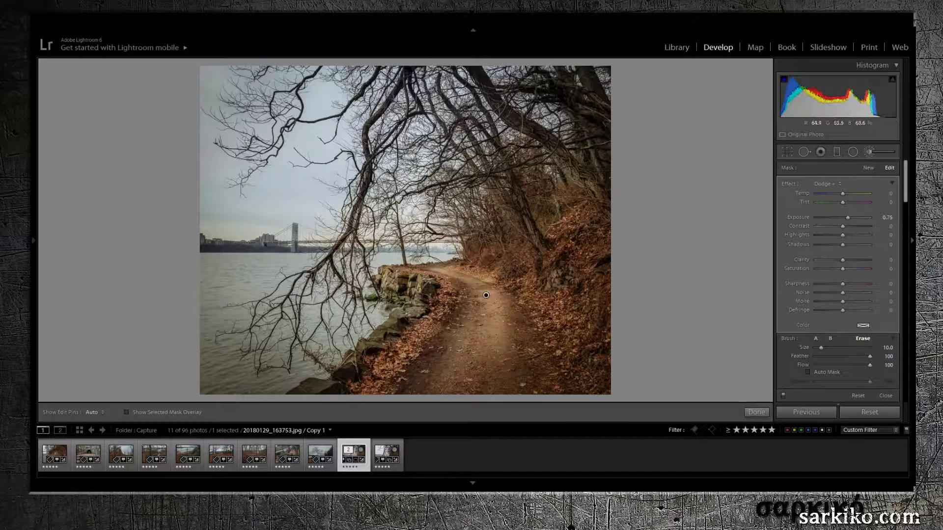
pyautogui.press('h')
pyautogui.press('h')
pyautogui.press('h')
pyautogui.press('h')
pyautogui.press('h')
pyautogui.press('h')
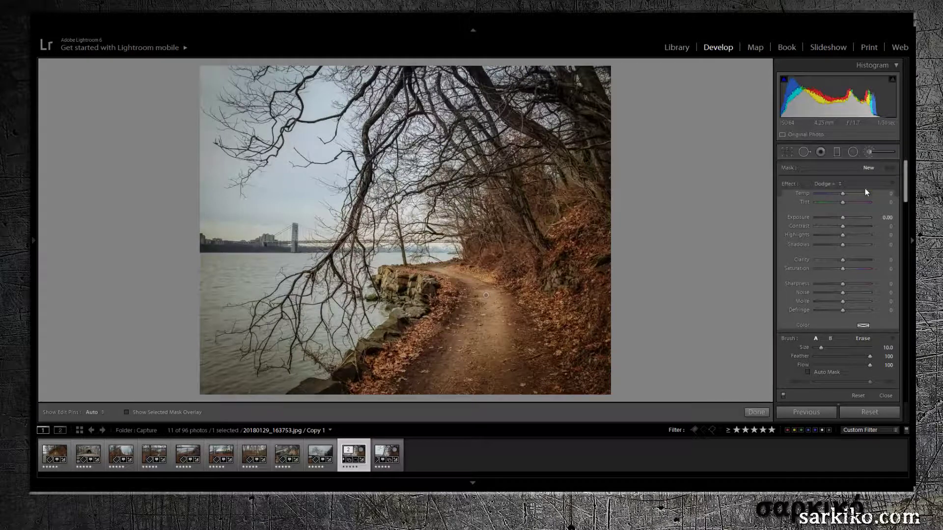
# Start a new Burn brush adjustment with Exposure -0.75 and paint it on the hillside among the trunks with a size 2 brush.
pyautogui.click(868, 168)
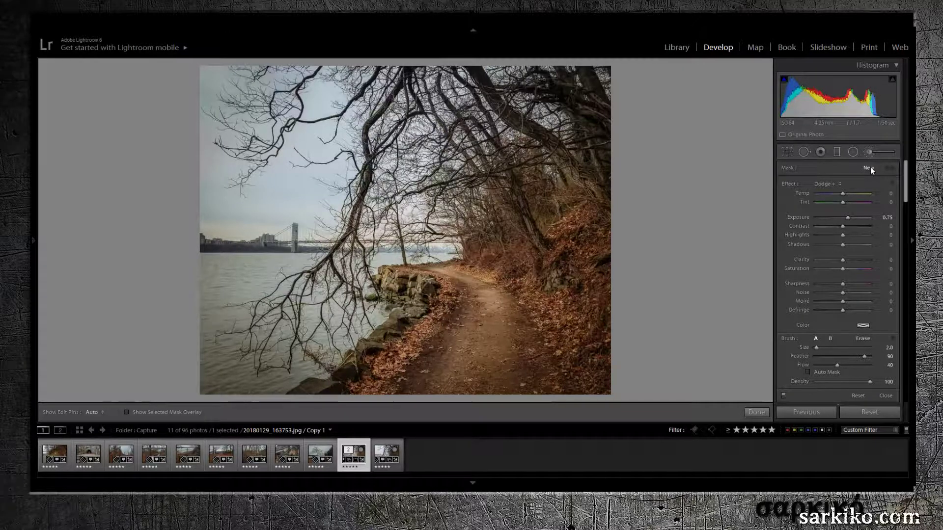
pyautogui.click(784, 396)
pyautogui.click(783, 396)
pyautogui.click(766, 184)
pyautogui.scroll(1, 530, 277)
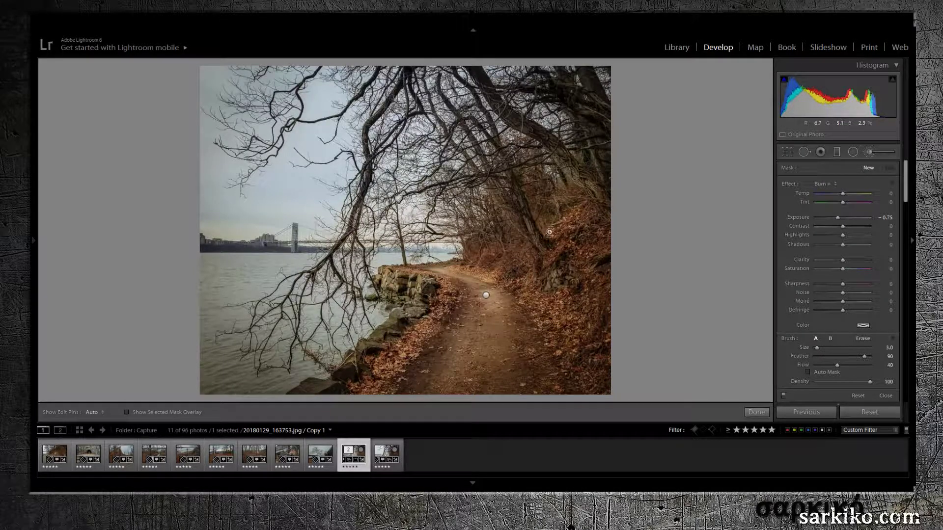
pyautogui.scroll(-1, 557, 216)
pyautogui.click(562, 186)
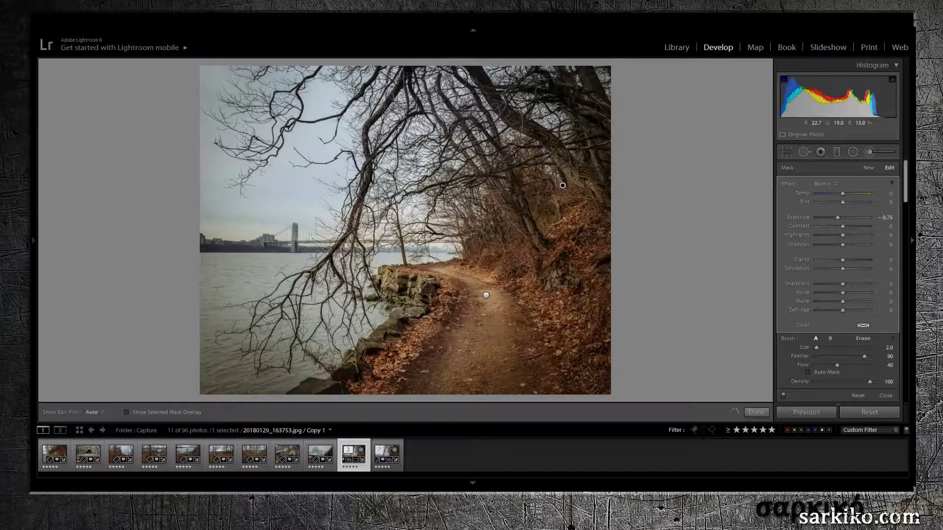
# Burn more of the hillside and the slope beside the path, using brush sizes 2 and 1.
pyautogui.press('h')
pyautogui.press('h')
pyautogui.press('h')
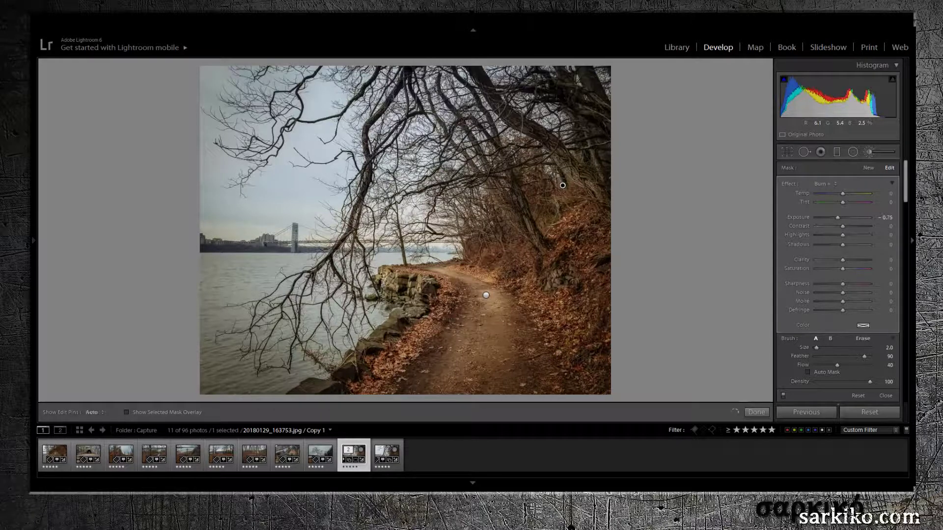
pyautogui.press('h')
pyautogui.press('h')
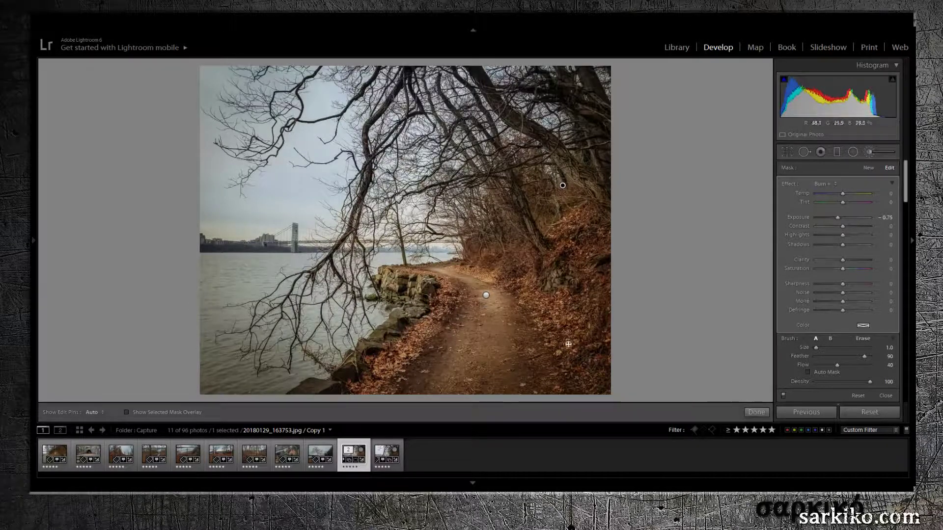
# Compare the photo with the brush adjustments off and on, and close the adjustment brush.
pyautogui.click(784, 396)
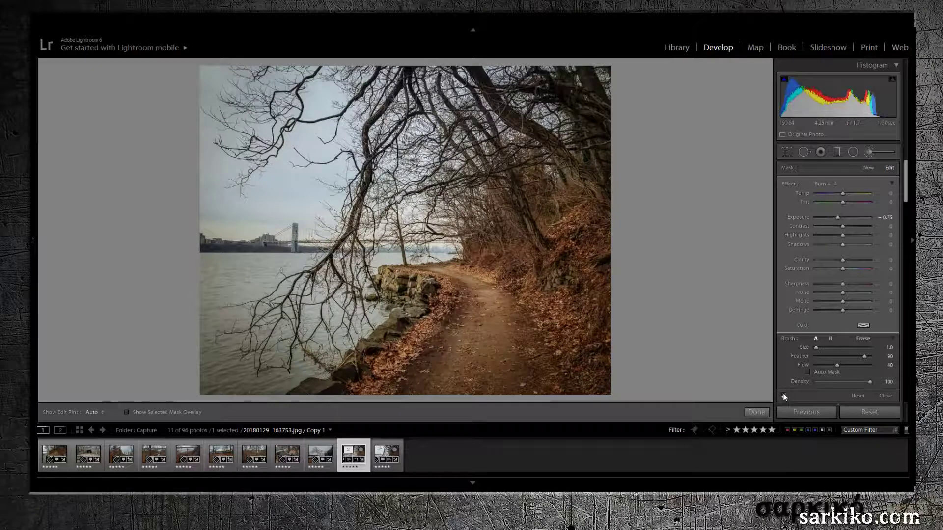
pyautogui.click(784, 395)
pyautogui.click(784, 396)
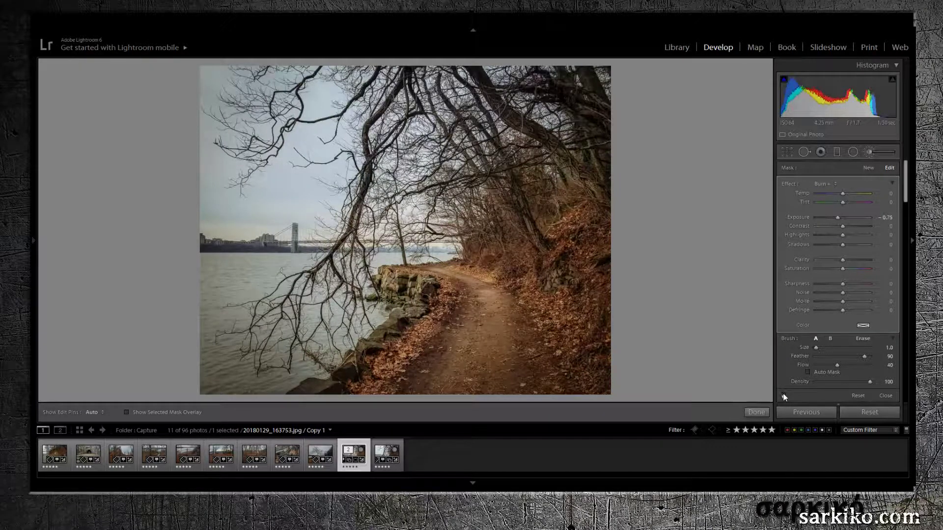
pyautogui.click(784, 395)
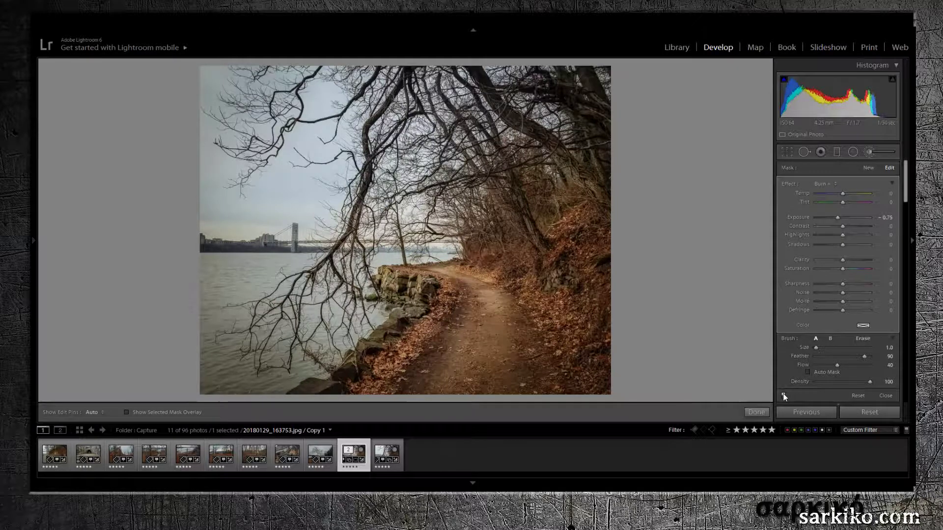
pyautogui.click(784, 395)
pyautogui.click(784, 396)
pyautogui.click(870, 153)
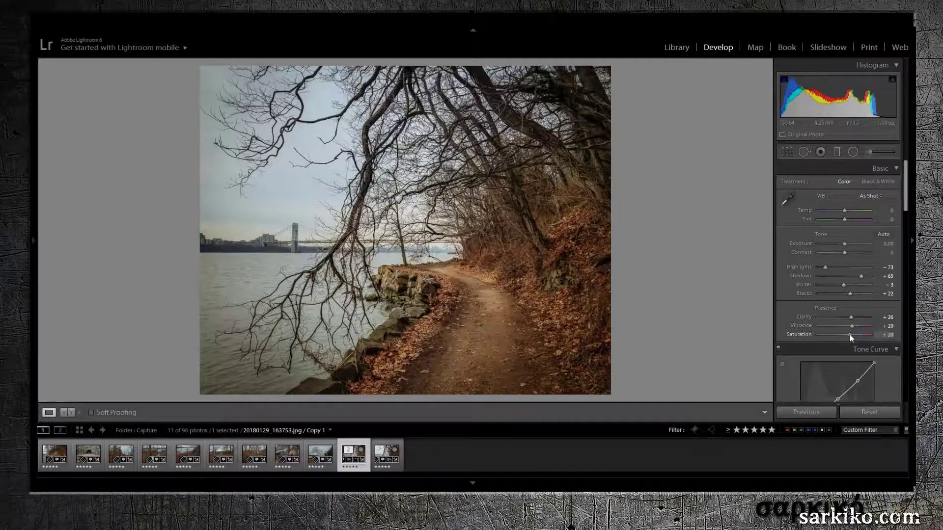
# Set the overall Saturation to +22 and the blue HSL saturation to +24.
pyautogui.moveTo(849, 334); pyautogui.dragTo(853, 333)
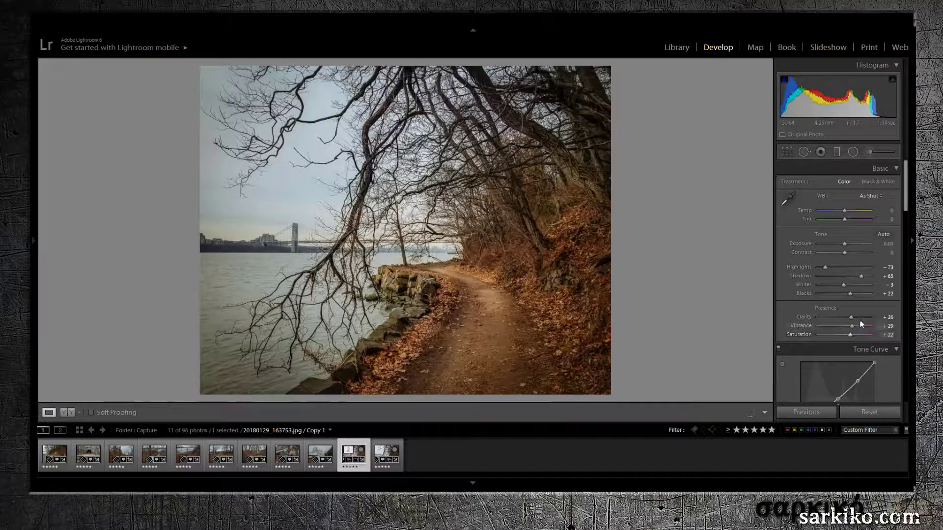
pyautogui.scroll(-15, 884, 298)
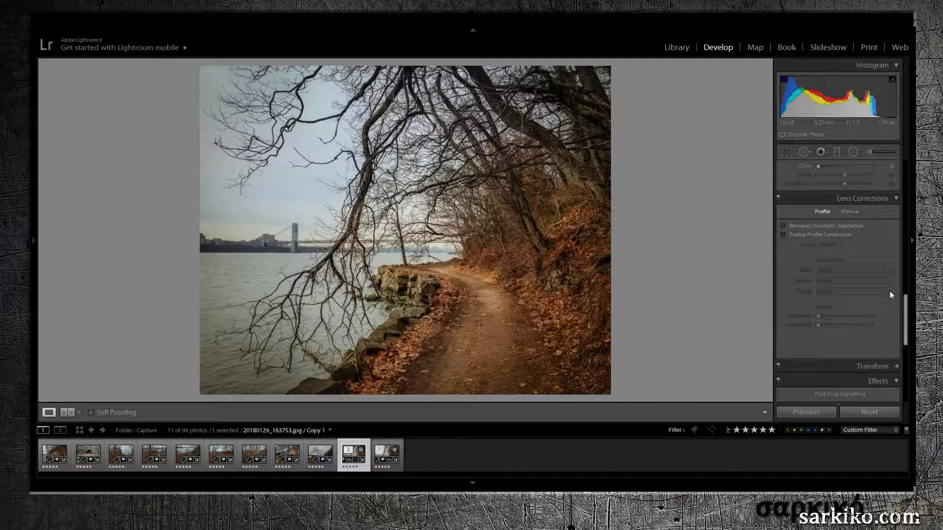
pyautogui.scroll(6, 888, 291)
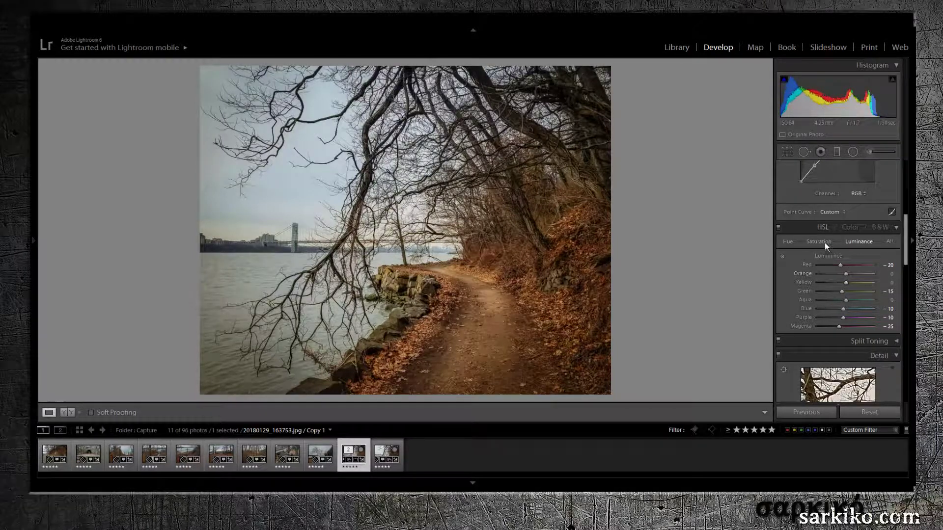
pyautogui.click(824, 243)
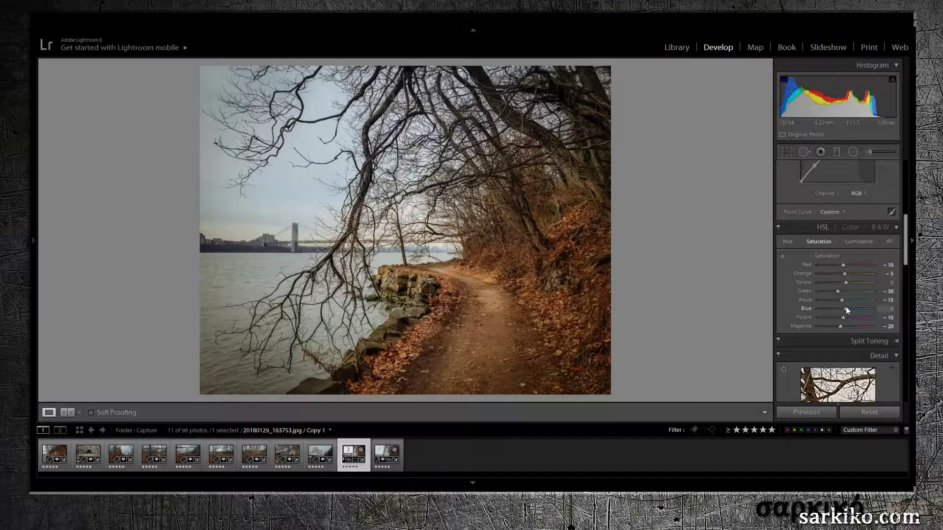
pyautogui.moveTo(845, 309)
pyautogui.mouseDown()
pyautogui.moveTo(873, 306)
pyautogui.moveTo(833, 314)
pyautogui.moveTo(871, 306)
pyautogui.moveTo(853, 308)
pyautogui.mouseUp()
# Set the blue HSL luminance to -14.
pyautogui.scroll(-4, 853, 308)
pyautogui.click(853, 243)
pyautogui.moveTo(834, 309); pyautogui.dragTo(843, 309)
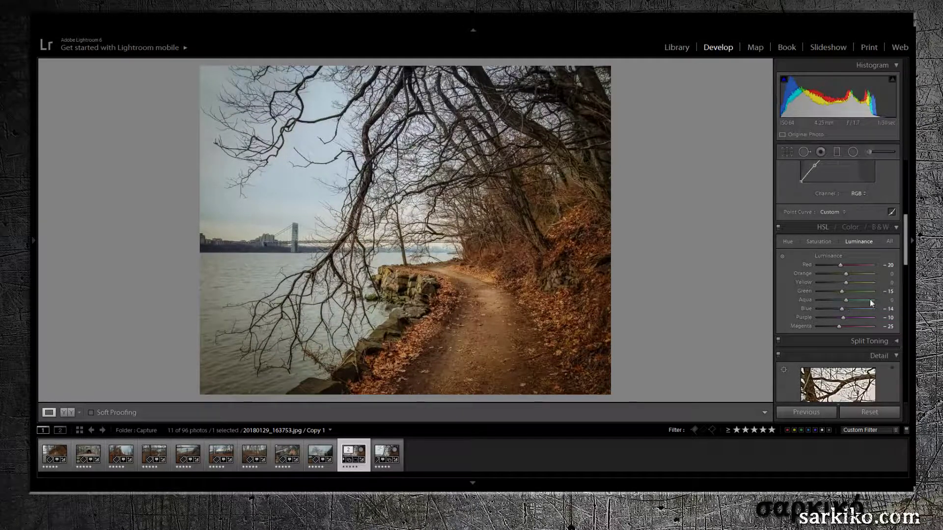
# Adjust saturation directly on the photo with the targeted adjustment tool, bringing orange to -3 and yellow to +2.
pyautogui.click(782, 256)
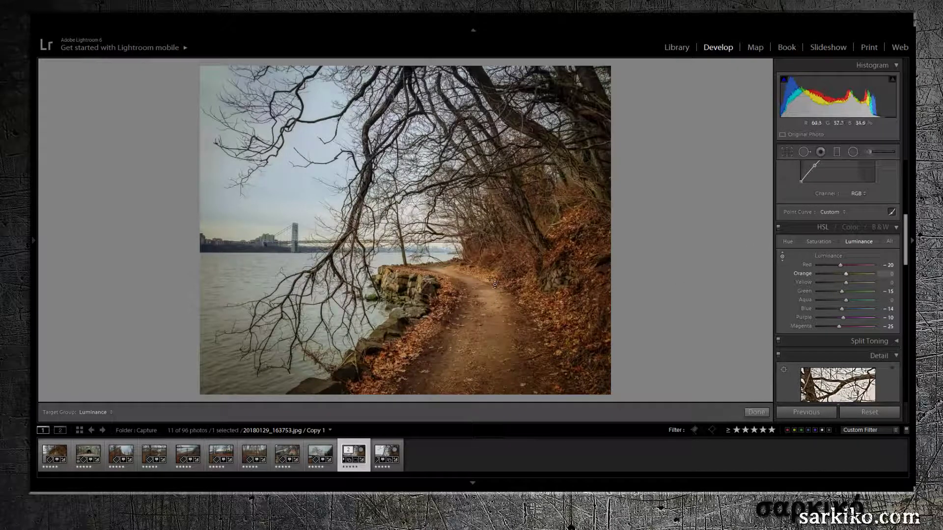
pyautogui.click(819, 241)
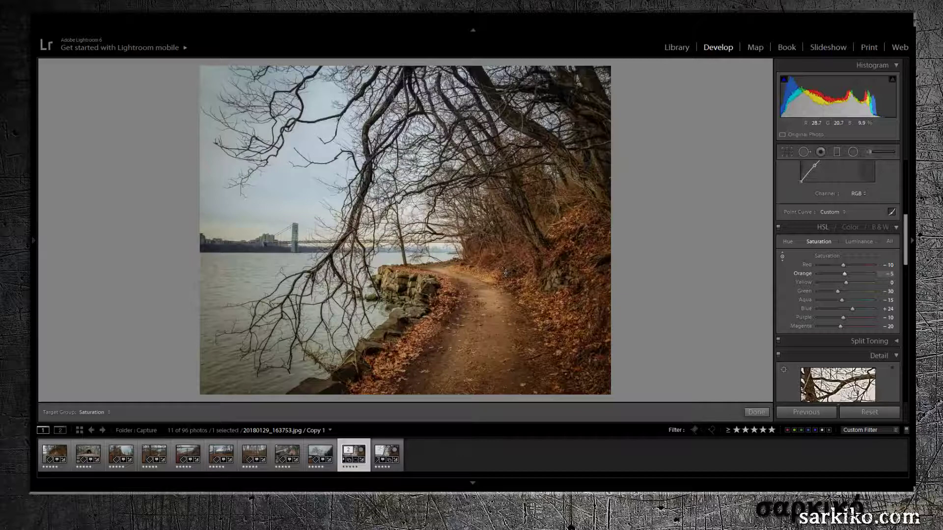
pyautogui.moveTo(502, 267); pyautogui.dragTo(502, 266)
pyautogui.moveTo(415, 291); pyautogui.dragTo(415, 288)
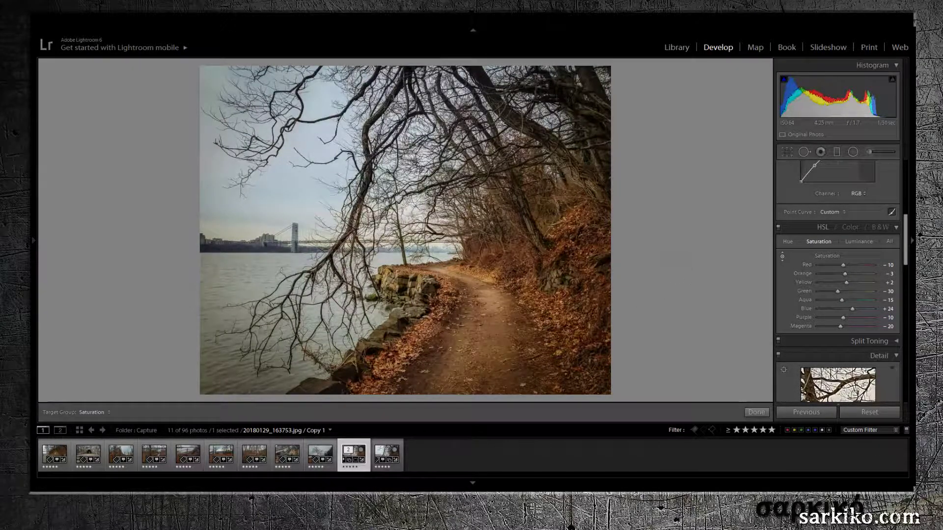
# Save a snapshot of the current edit and compare it with the snapshot of the unedited photo.
pyautogui.click(33, 242)
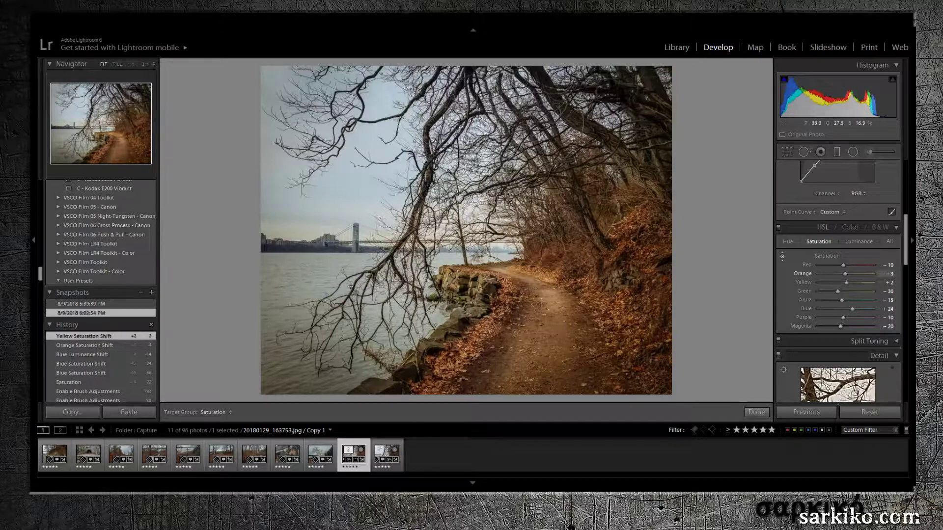
pyautogui.hotkey('ctrl', 'n')
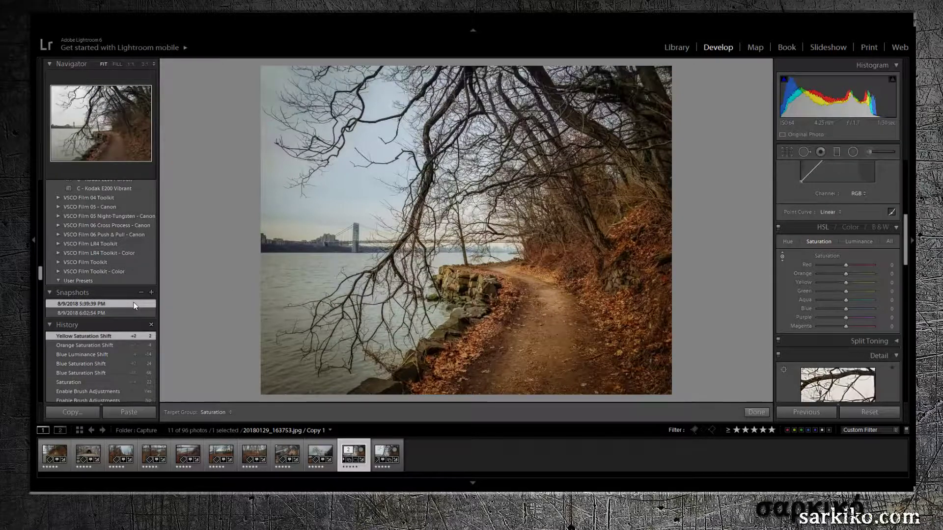
pyautogui.click(134, 305)
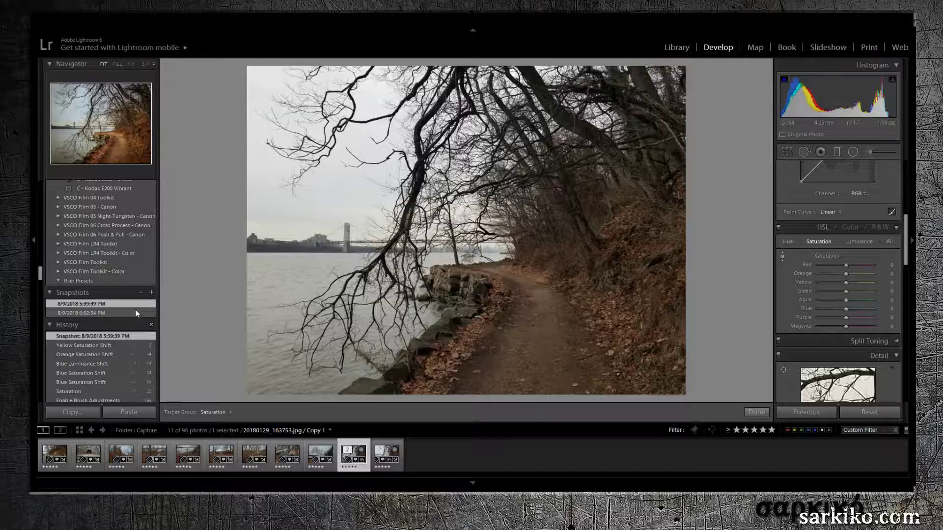
pyautogui.click(135, 311)
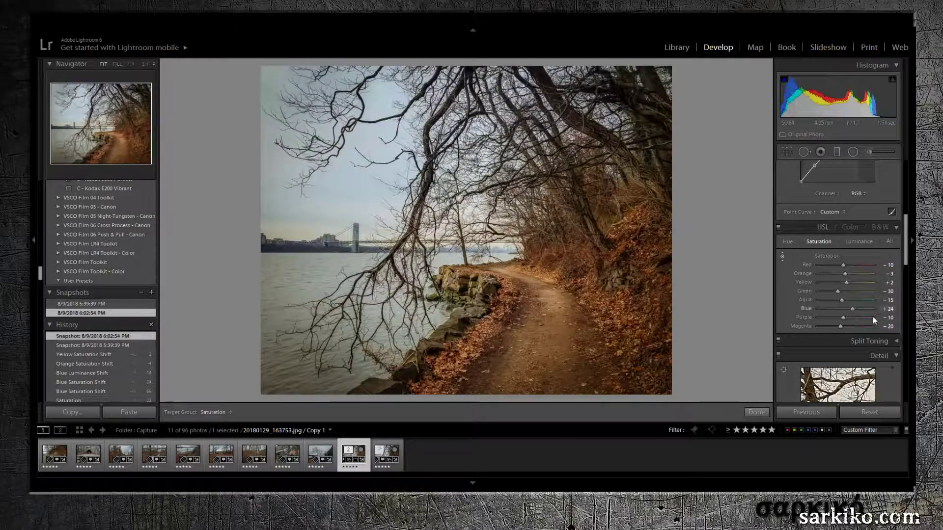
# Lower the overall Saturation to +13 and save the edit as another snapshot.
pyautogui.scroll(5, 903, 275)
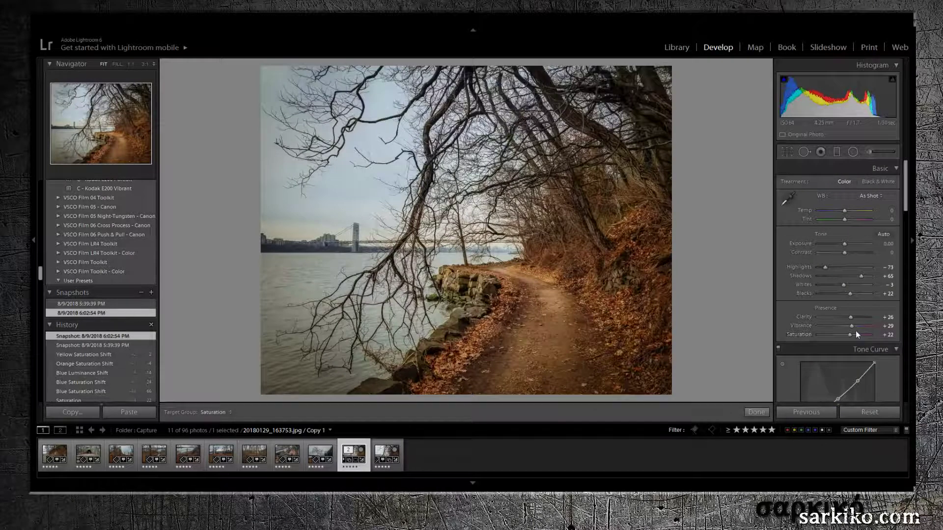
pyautogui.press('Escape')
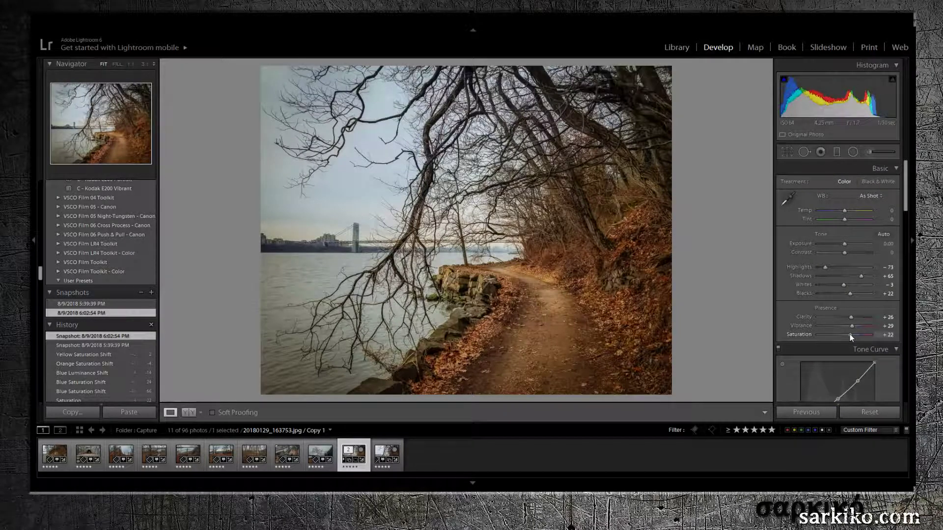
pyautogui.moveTo(850, 334); pyautogui.dragTo(845, 334)
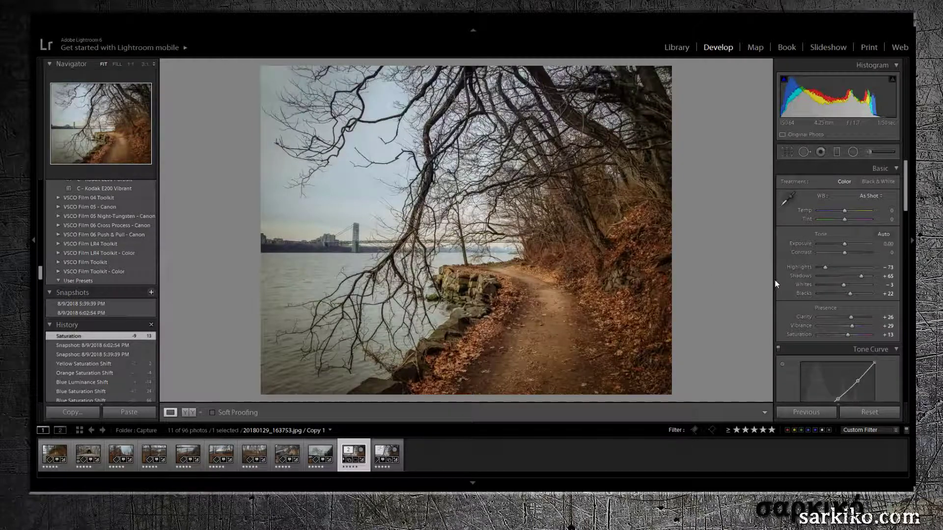
pyautogui.click(151, 293)
# Compare the newest snapshot with the snapshot of the unedited photo.
pyautogui.click(127, 304)
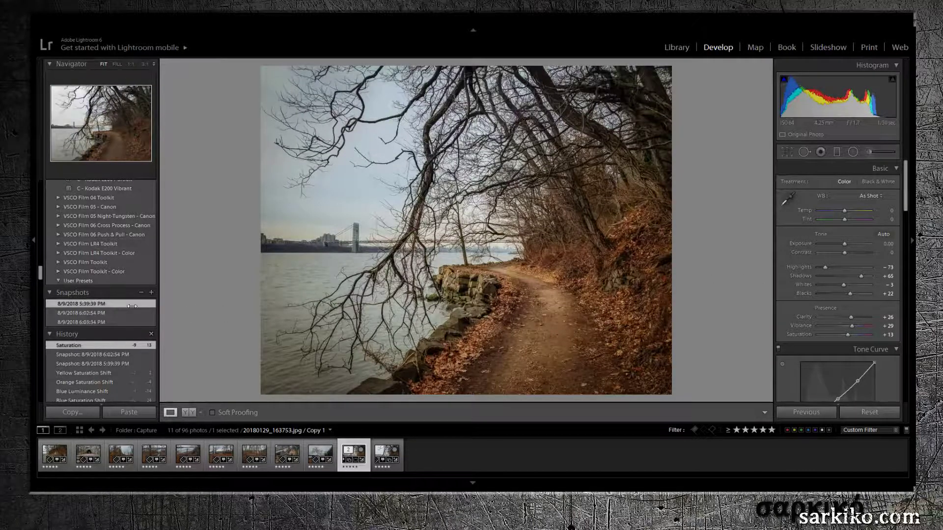
pyautogui.click(128, 323)
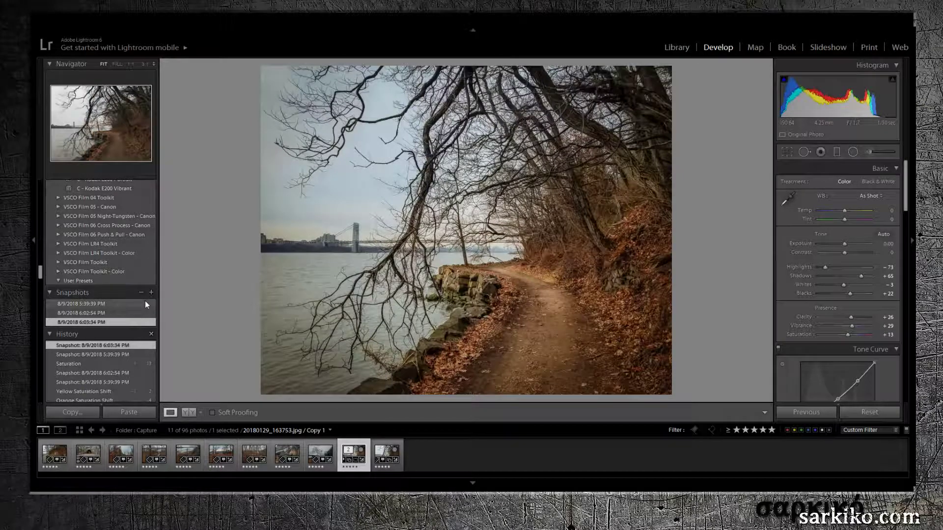
pyautogui.click(145, 302)
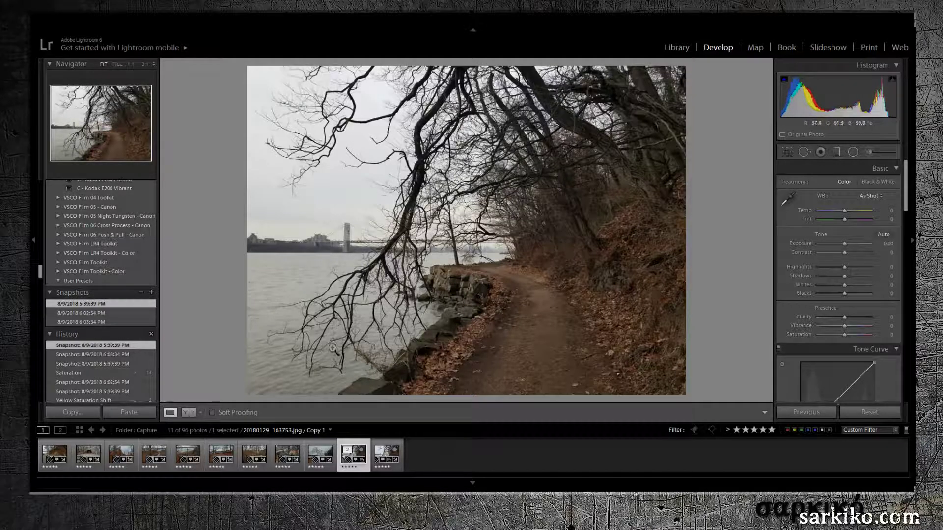
pyautogui.click(134, 323)
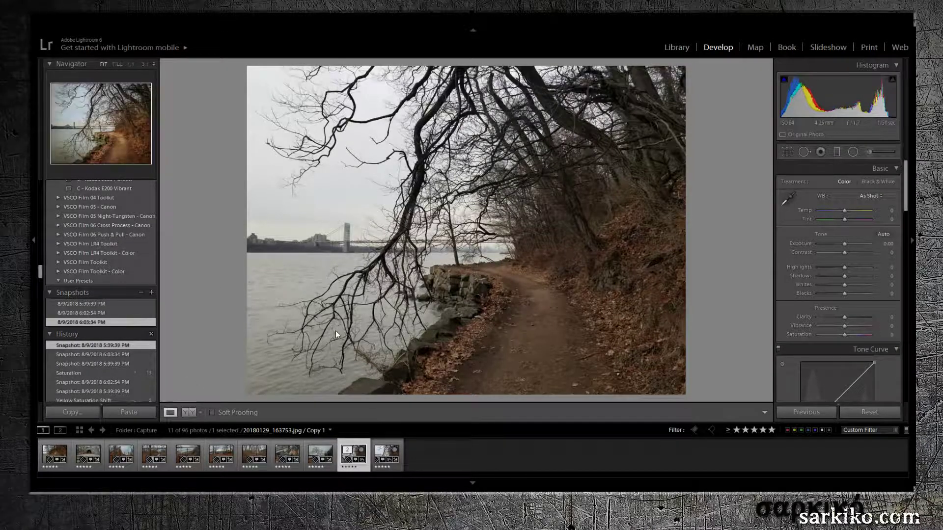